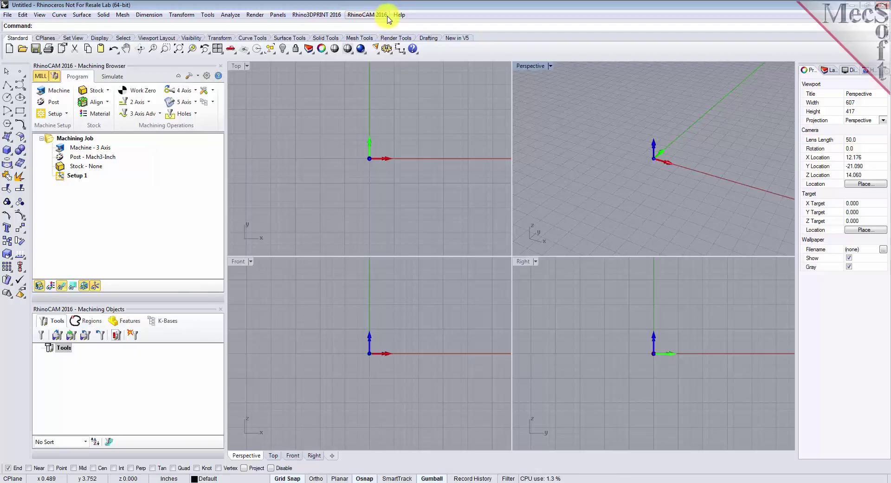
Look over the RhinoCAM 2016 welcome resources and close them
click(381, 15)
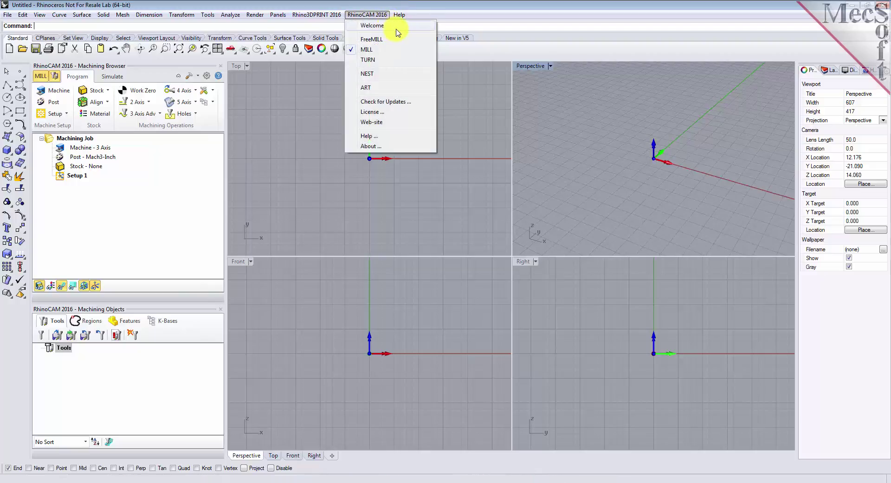
click(398, 31)
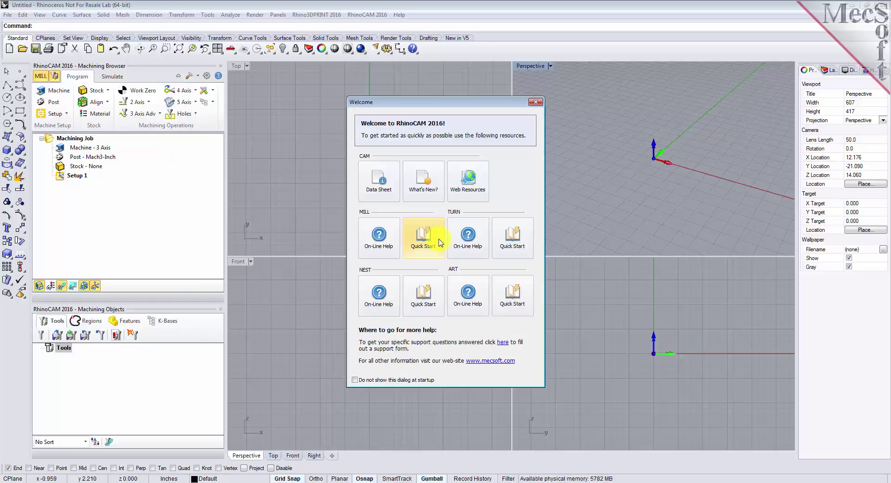
click(536, 103)
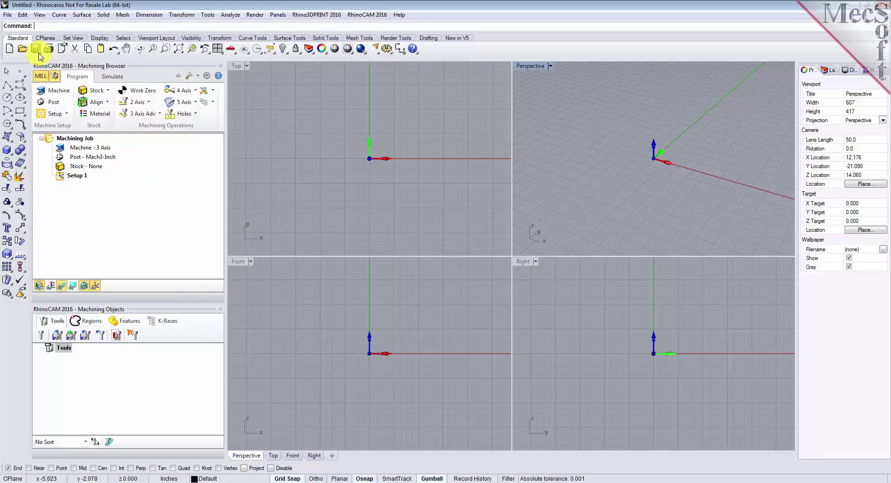
Open the 3AxisIntroductionTutorial.3dm model from the QuickStart folder
click(8, 15)
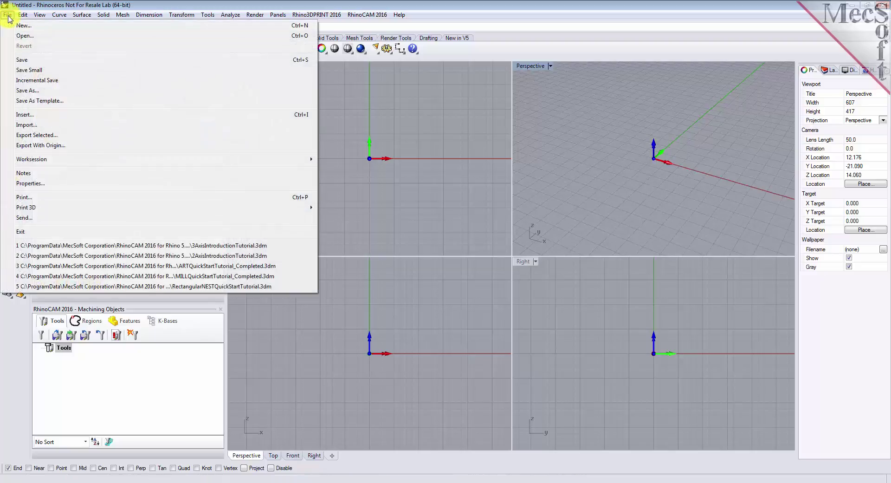
click(23, 33)
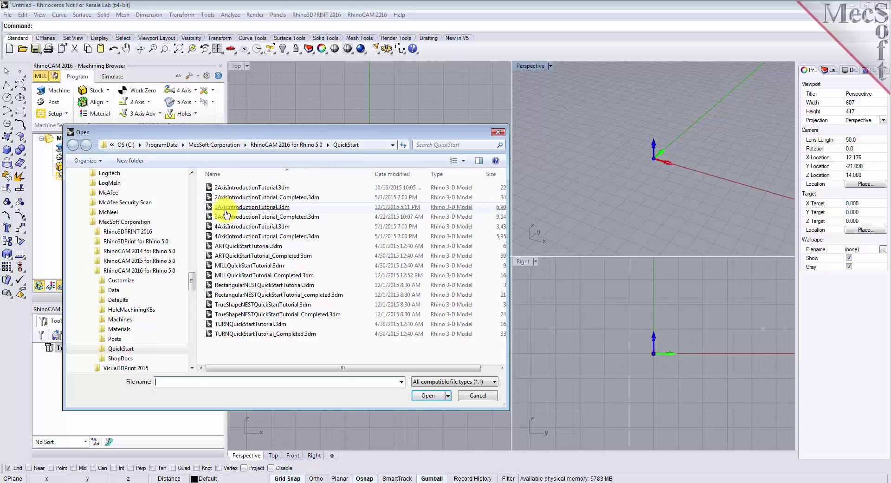
double_click(276, 211)
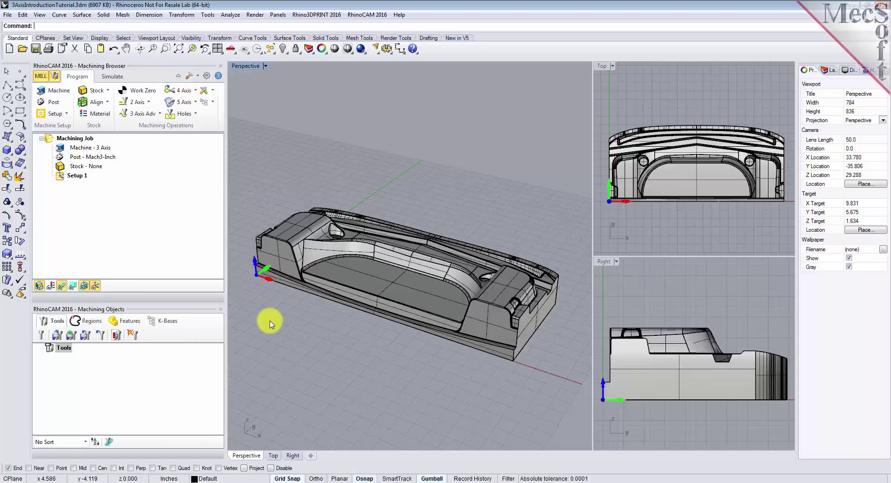
mouse_move(387, 336)
right_down()
mouse_move(357, 377)
mouse_move(288, 312)
mouse_move(248, 304)
mouse_move(243, 233)
mouse_move(247, 298)
mouse_move(294, 355)
mouse_move(366, 356)
mouse_move(383, 338)
right_up()
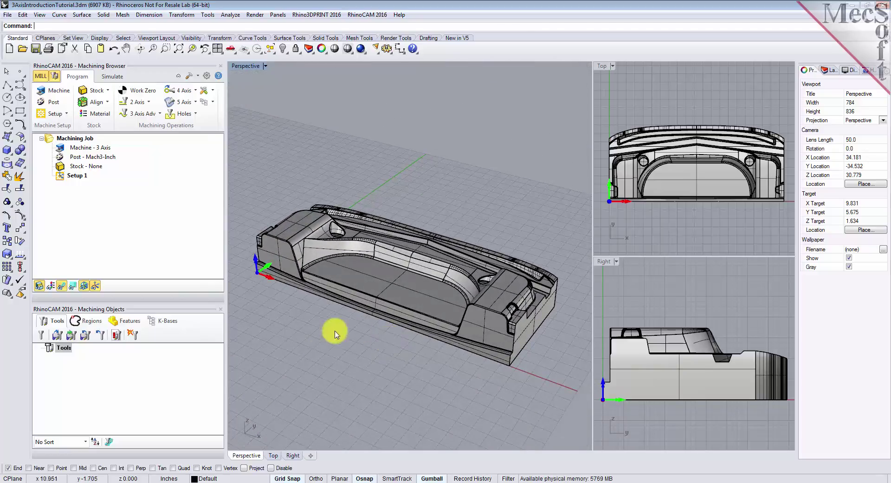
scroll(349, 353, up, 2)
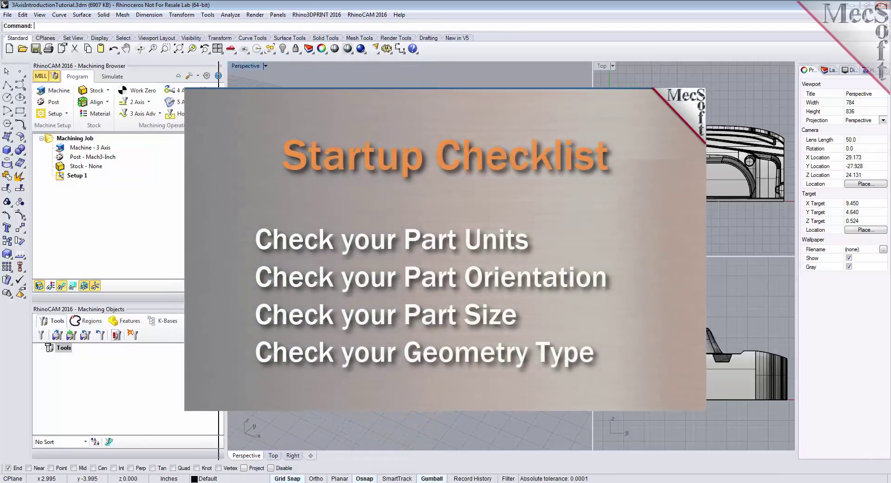
drag(219, 302, 224, 303)
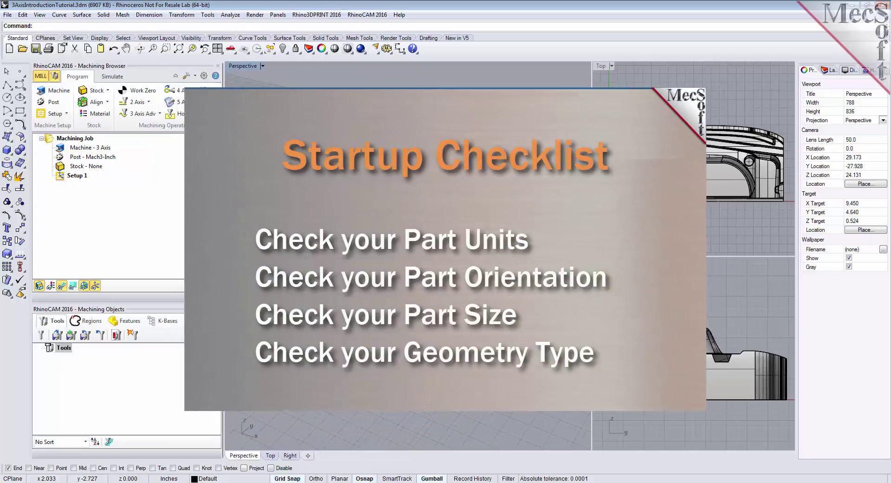
scroll(408, 259, down, 2)
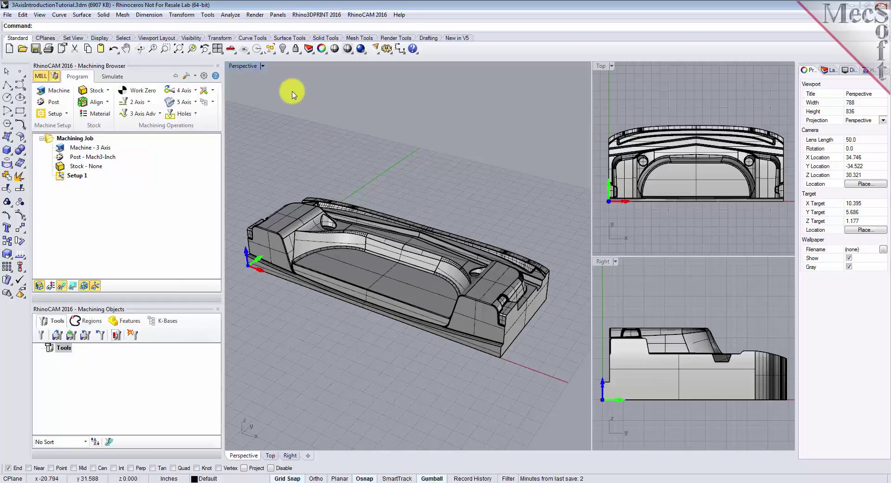
Check the model units and tolerances in the document properties
click(207, 15)
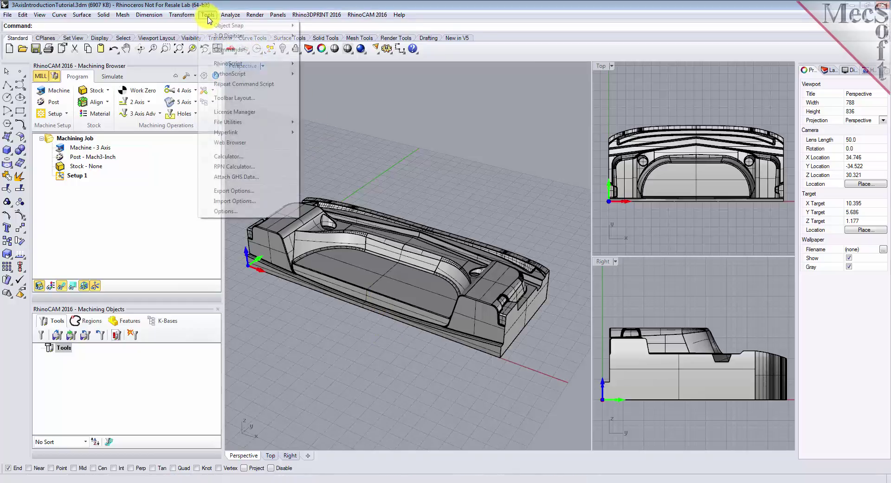
click(223, 214)
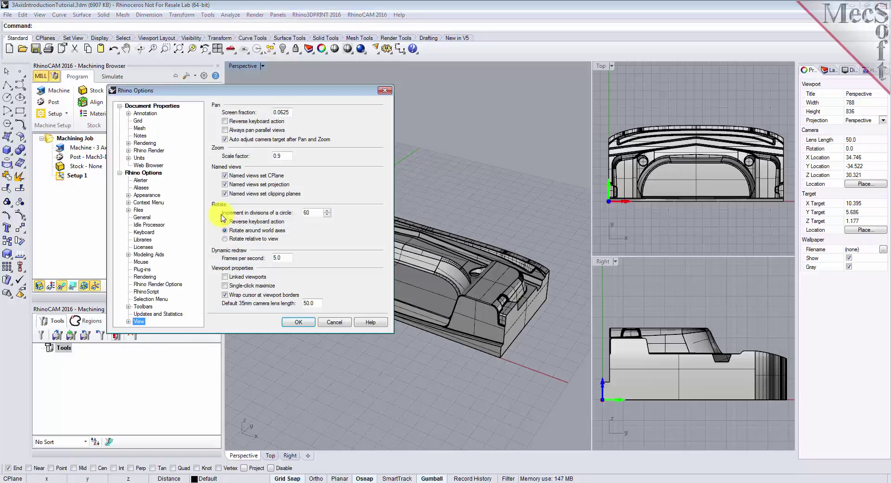
click(139, 158)
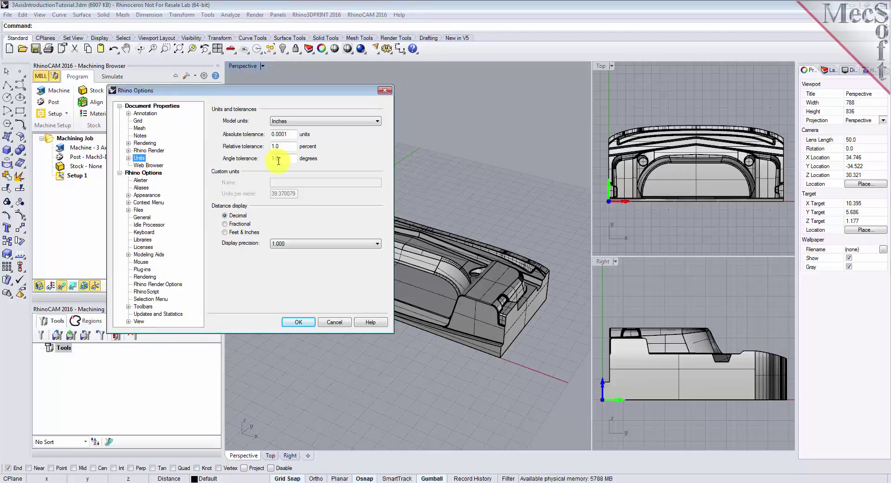
click(300, 121)
click(300, 121)
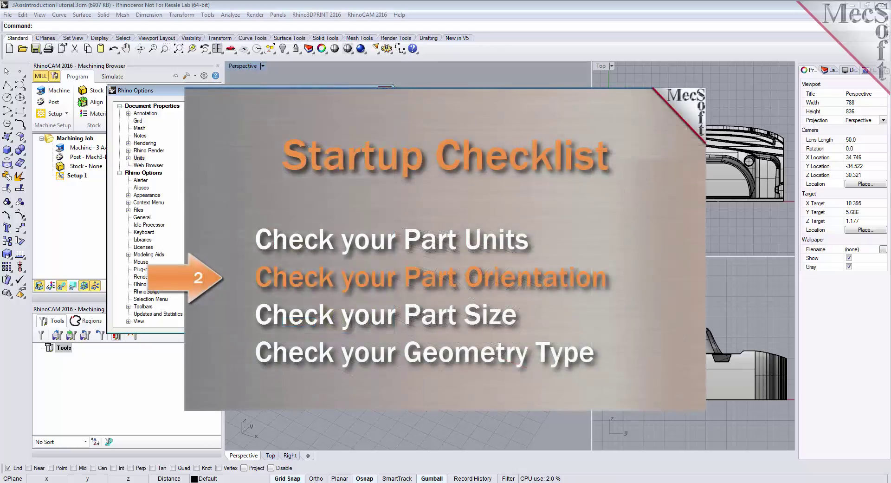
click(298, 322)
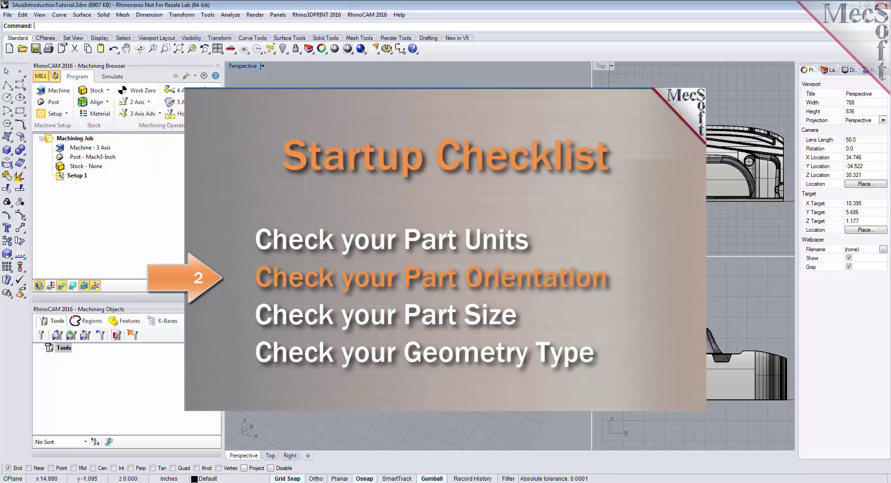
Inspect the part's orientation relative to the world axes from several angles in the Perspective view
right_drag(404, 306, 414, 377)
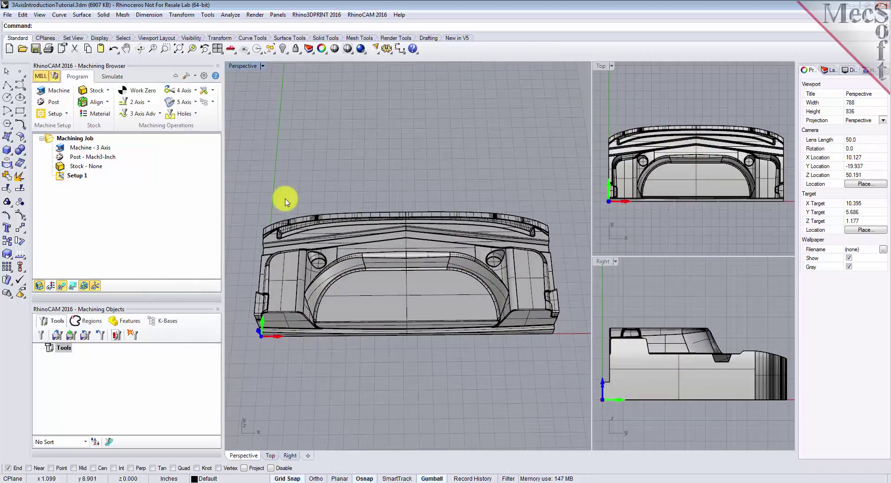
right_drag(398, 379, 358, 418)
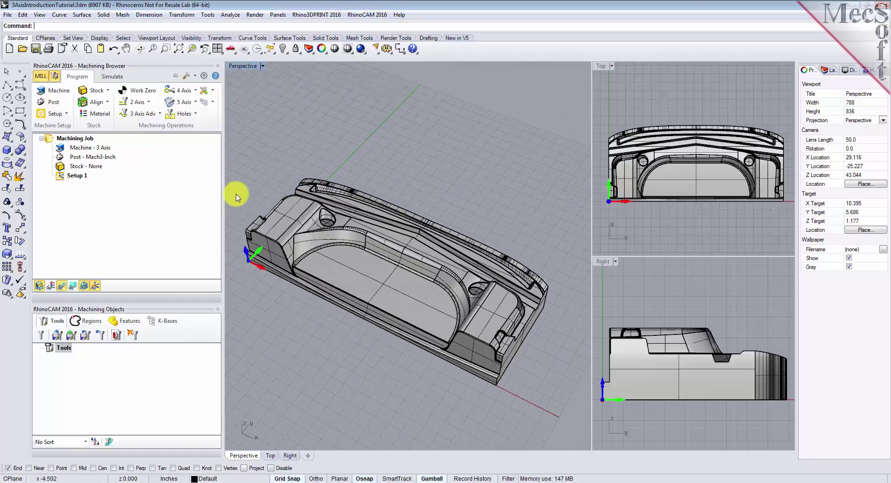
right_drag(352, 325, 343, 334)
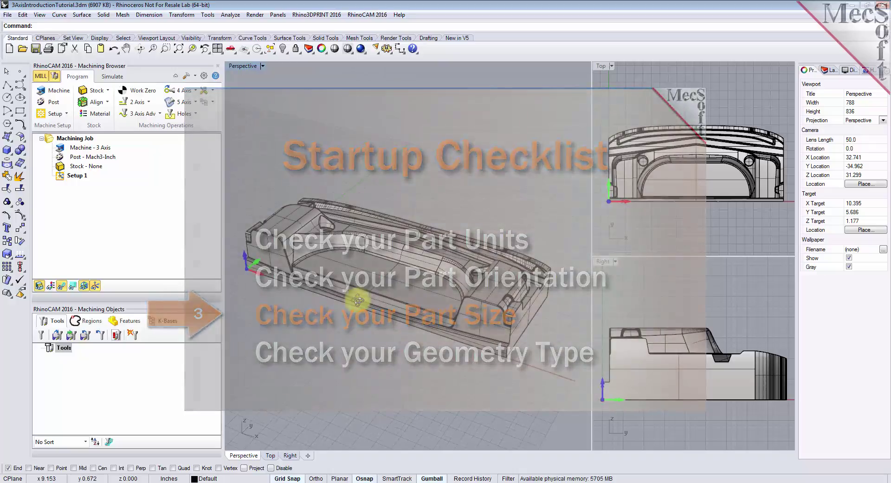
Check the part's overall size by copying the model bounding box into a box stock definition, without keeping the stock
double_click(61, 171)
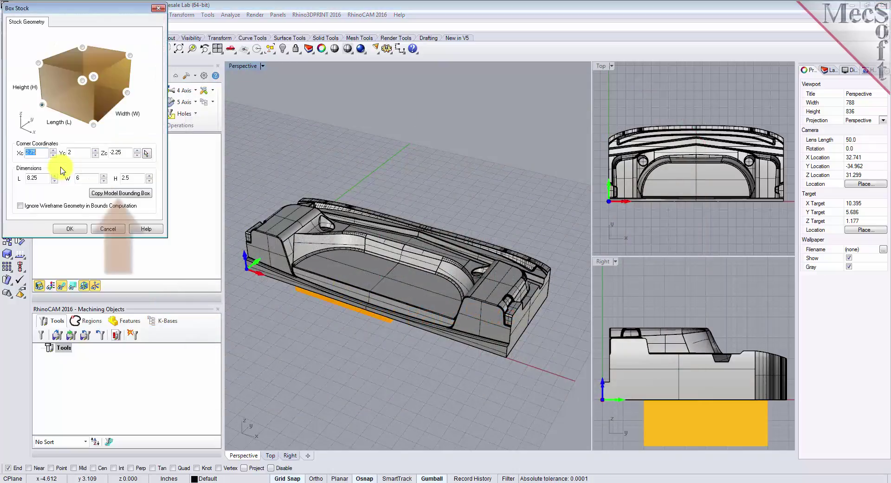
click(128, 194)
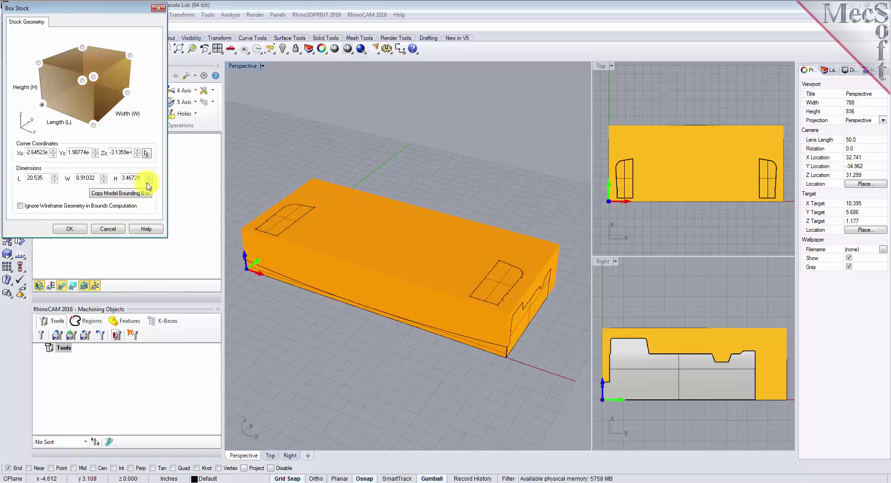
click(107, 228)
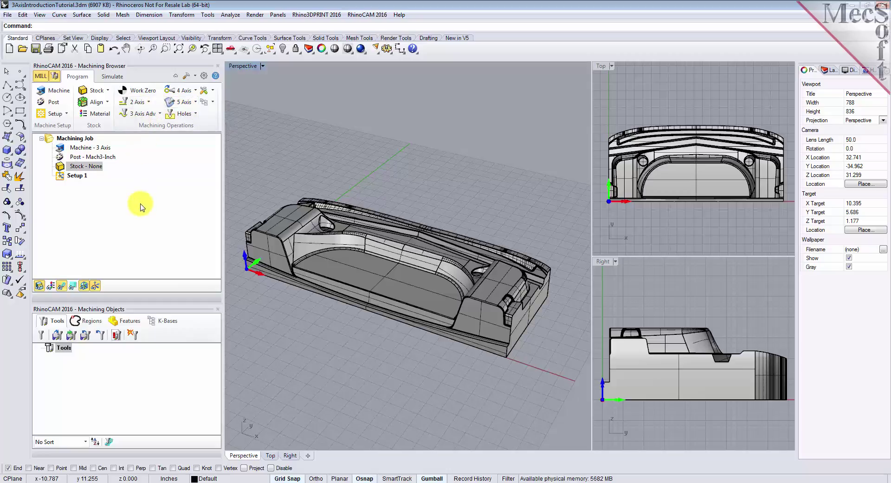
Define the machine tool manually as a 3 Axis machine
click(58, 91)
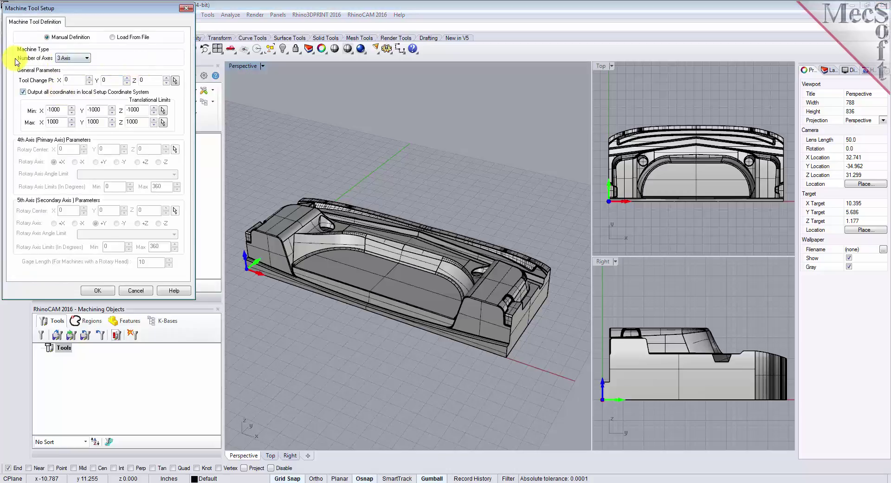
click(86, 58)
click(82, 67)
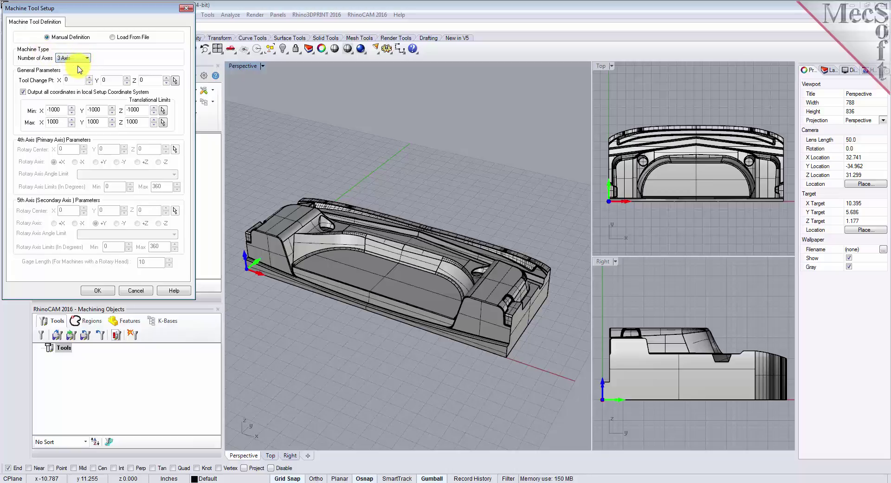
click(97, 290)
click(61, 148)
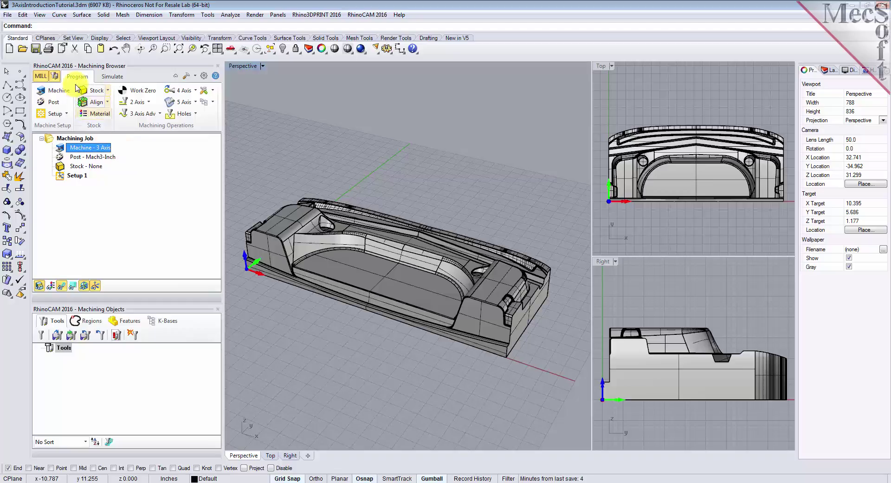
Set the post-processor to Haas with .nc as the posted file extension
click(53, 103)
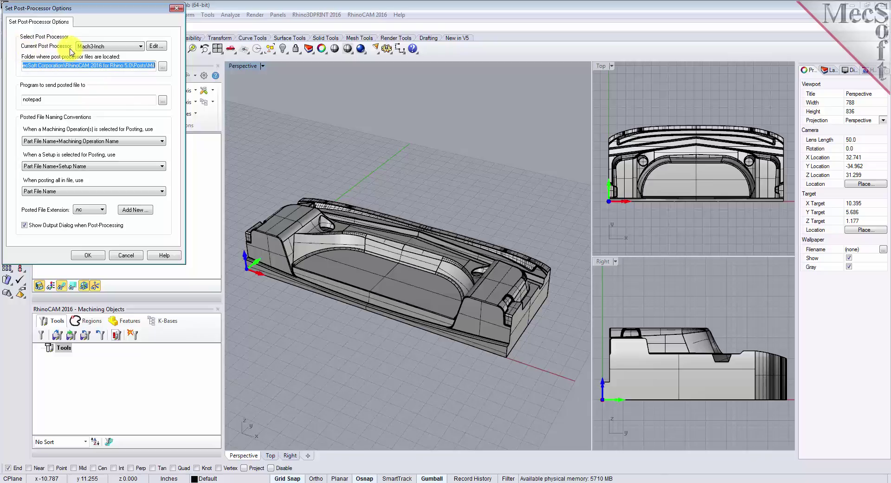
click(132, 47)
scroll(137, 139, up, 5)
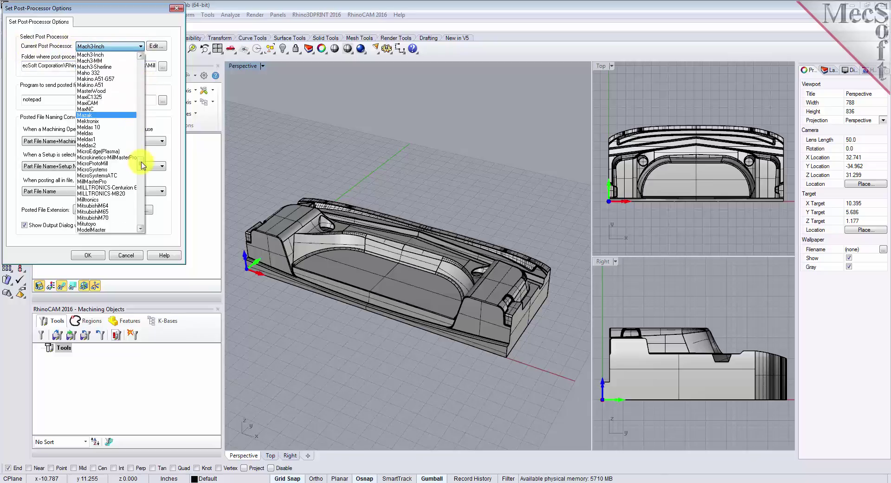
scroll(142, 153, up, 12)
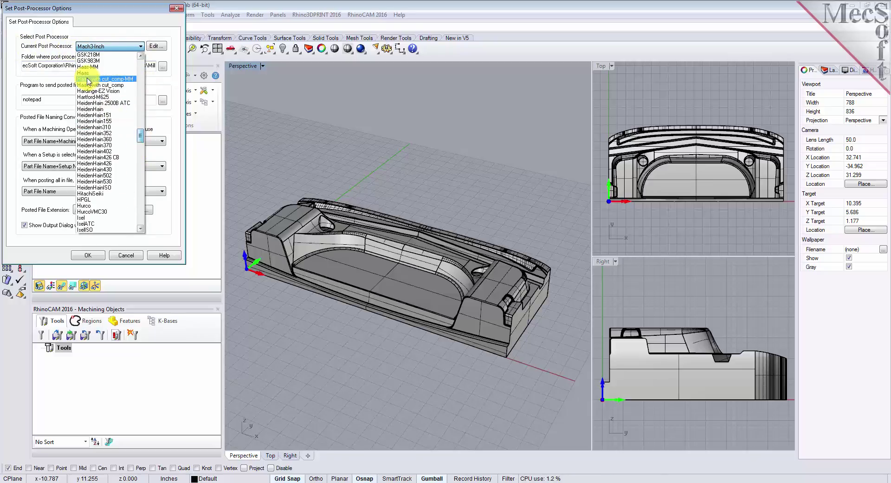
click(88, 73)
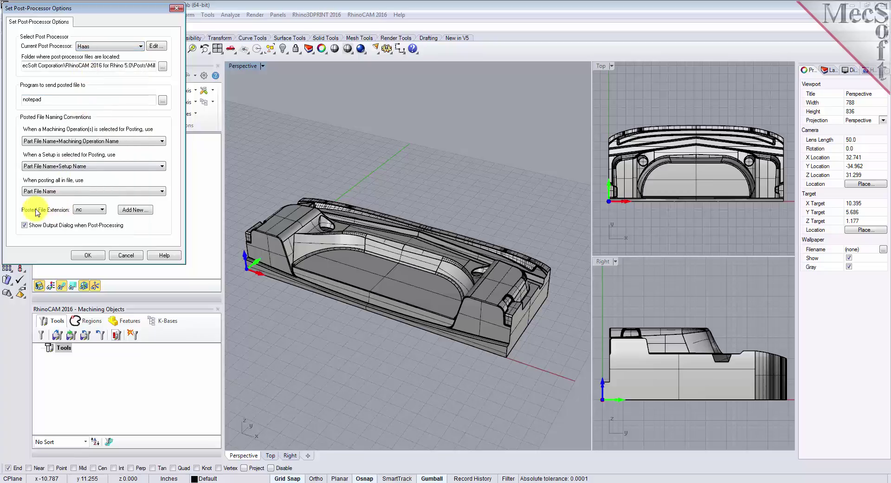
click(102, 210)
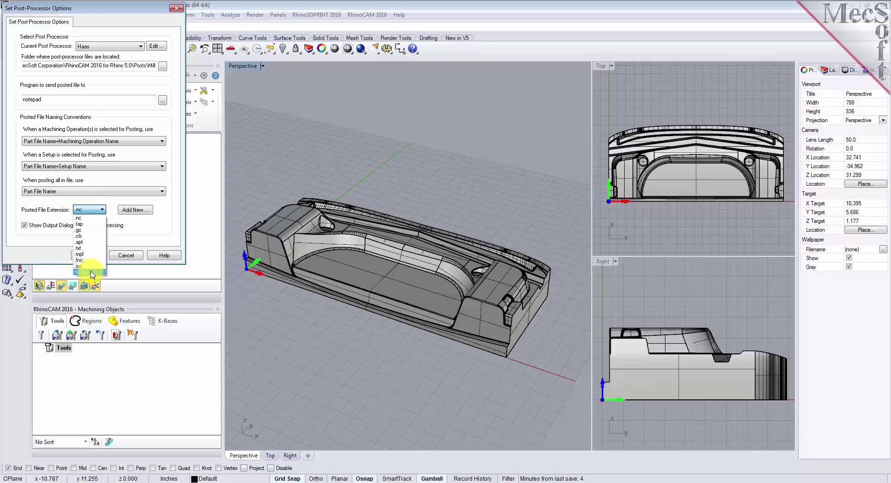
click(88, 220)
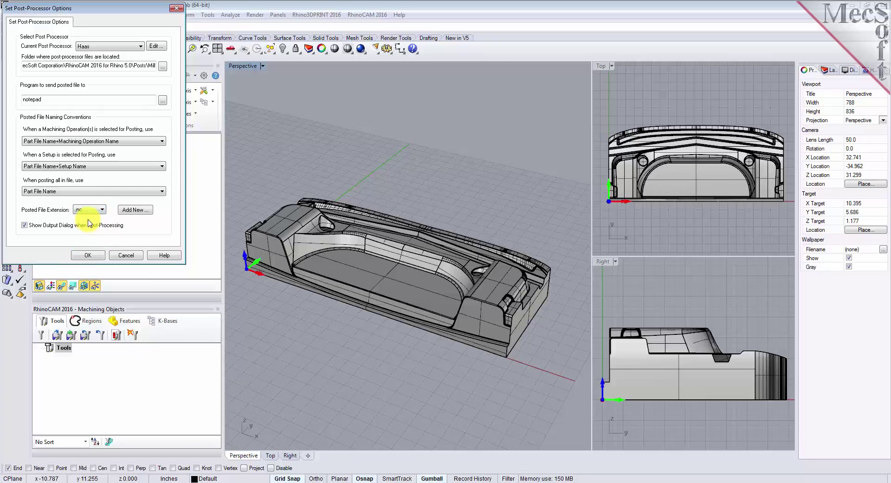
click(88, 255)
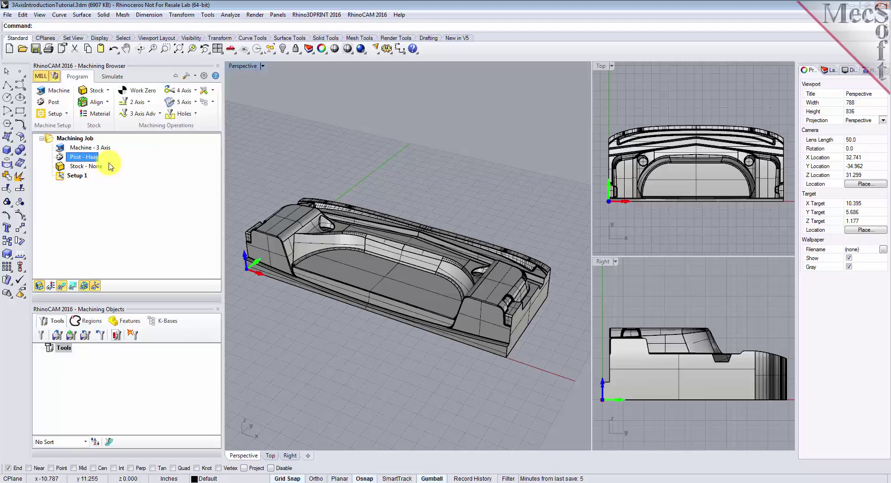
Create a box stock from the model bounding box with its height set to 3.75 and the lower southwest corner as reference
click(74, 175)
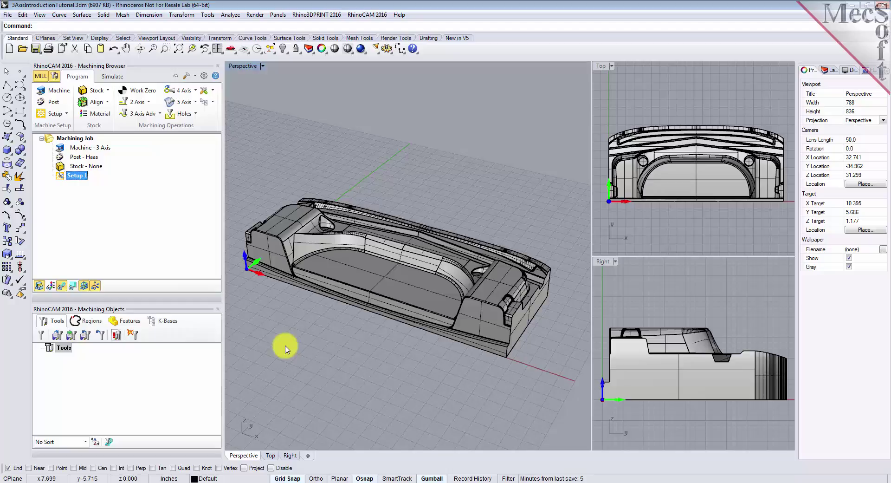
click(105, 90)
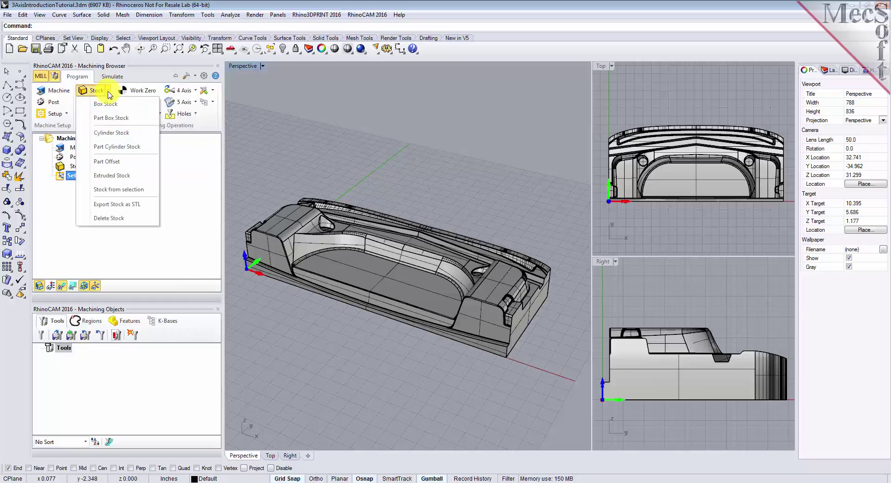
click(131, 110)
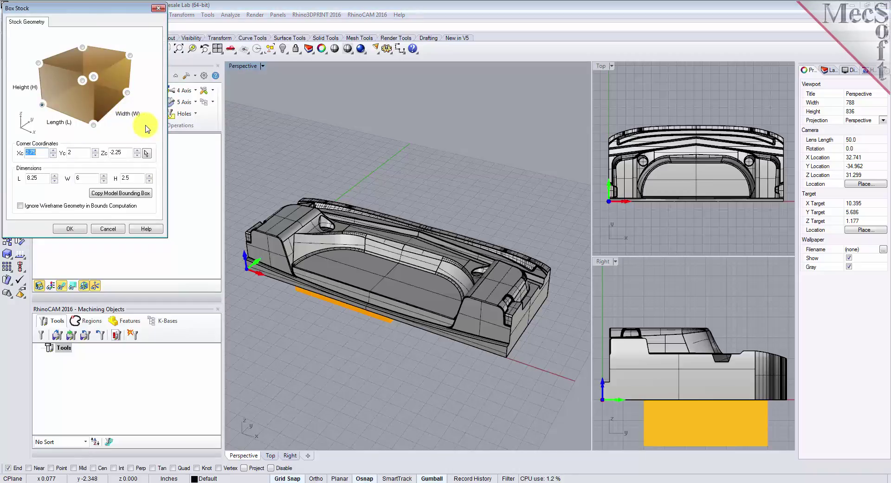
click(122, 193)
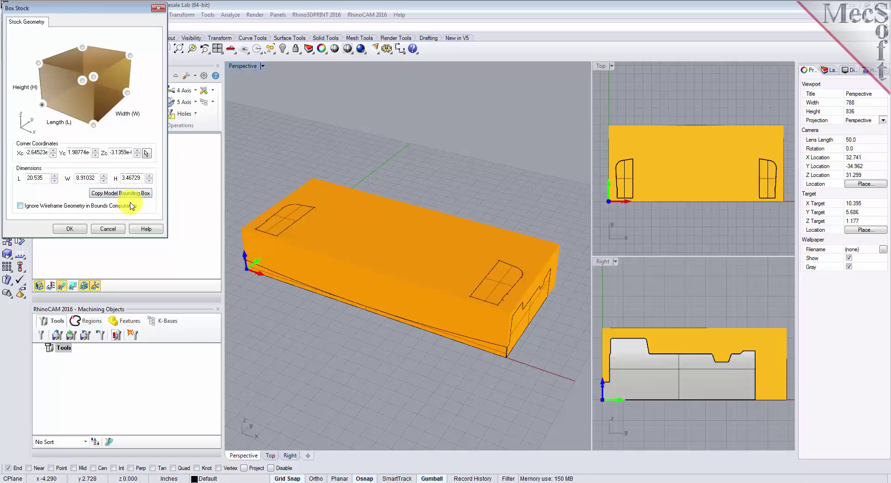
drag(125, 178, 141, 178)
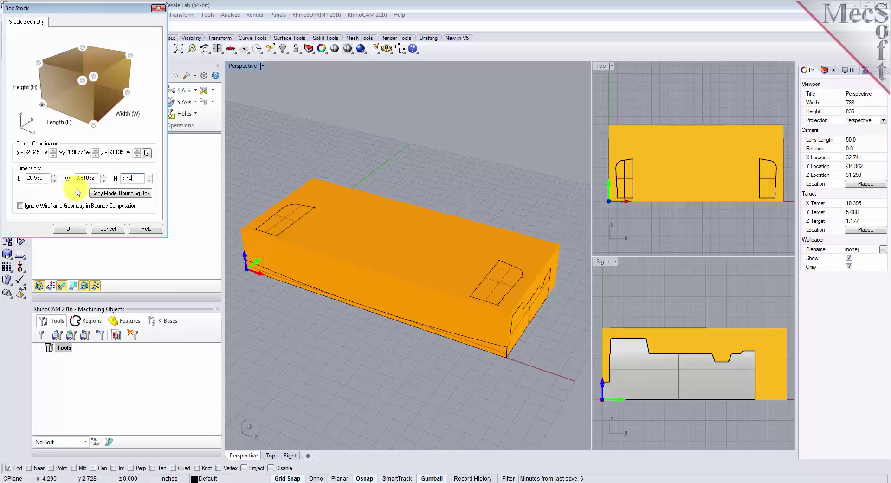
click(42, 106)
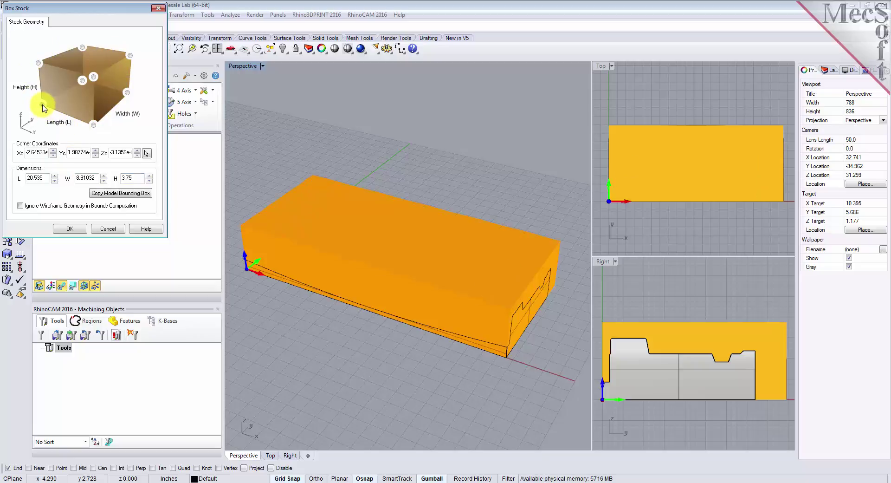
click(71, 228)
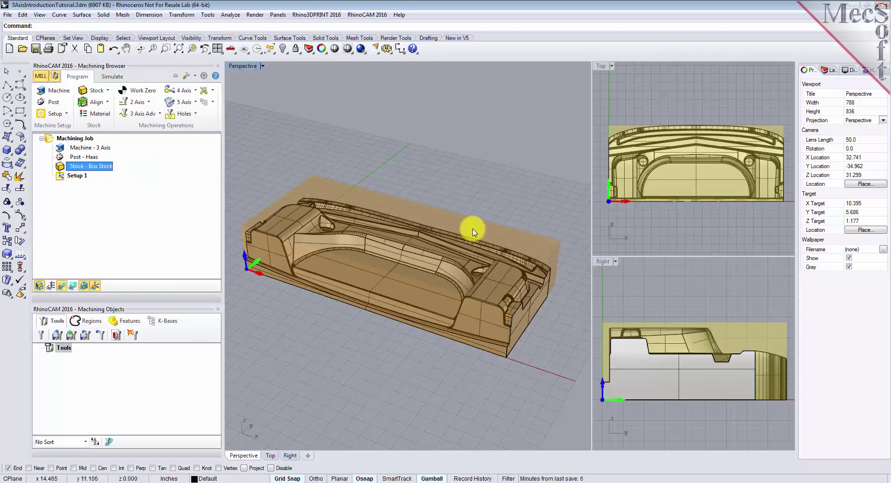
Toggle the stock display off and on to compare the part with its box stock
click(39, 286)
click(40, 288)
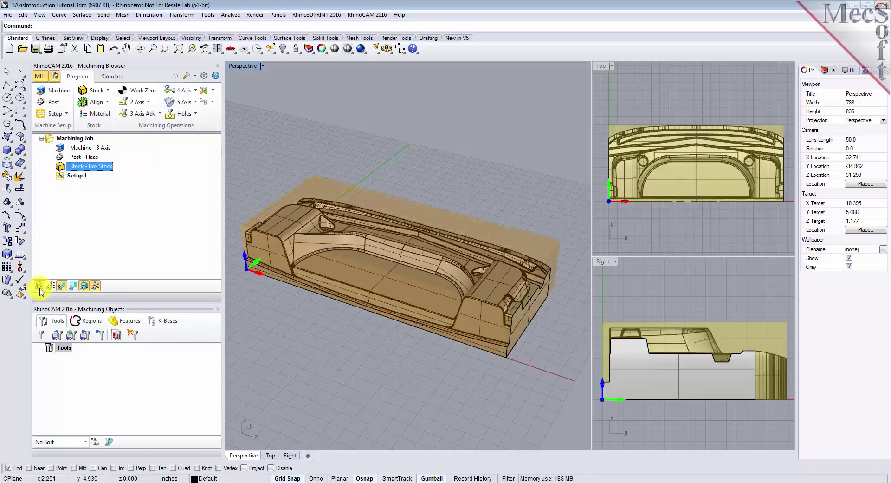
click(40, 287)
click(40, 288)
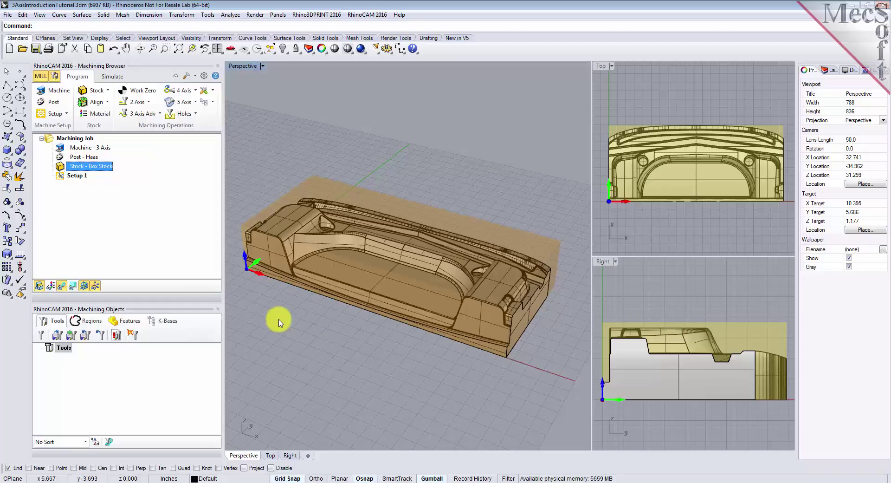
Align the stock to the part with Z alignment at Bottom and XY alignment at Center
click(107, 103)
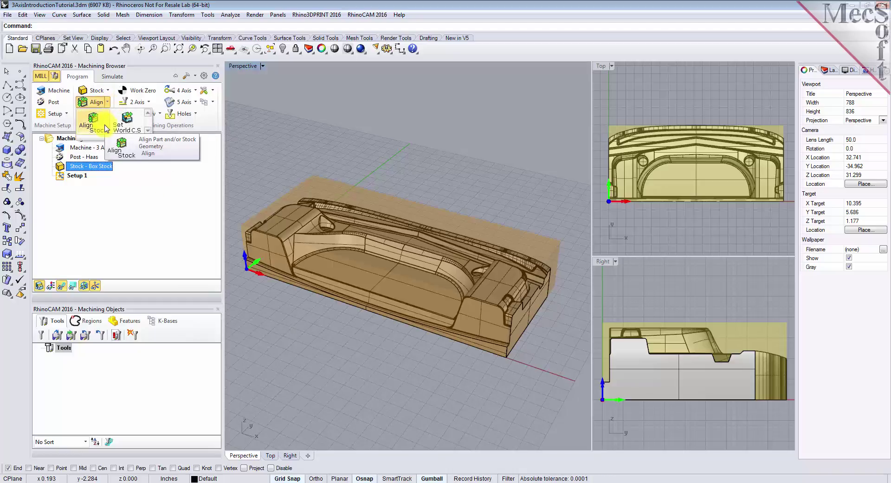
click(106, 129)
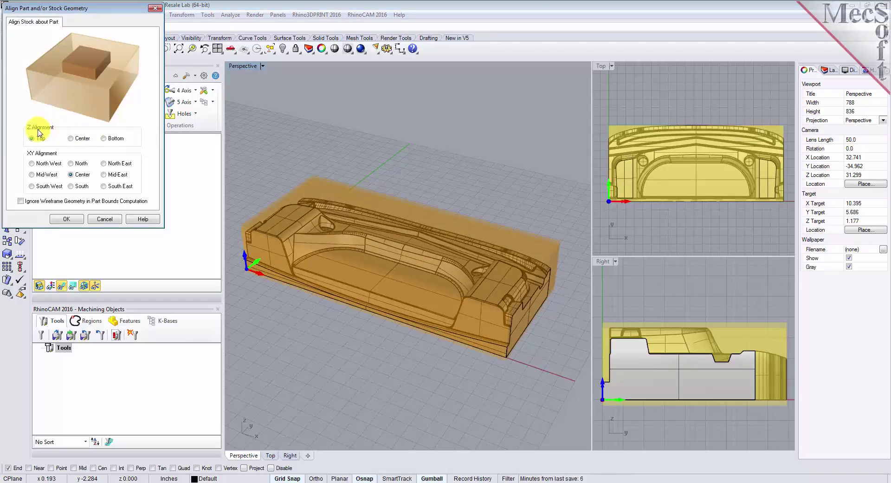
right_drag(333, 262, 404, 334)
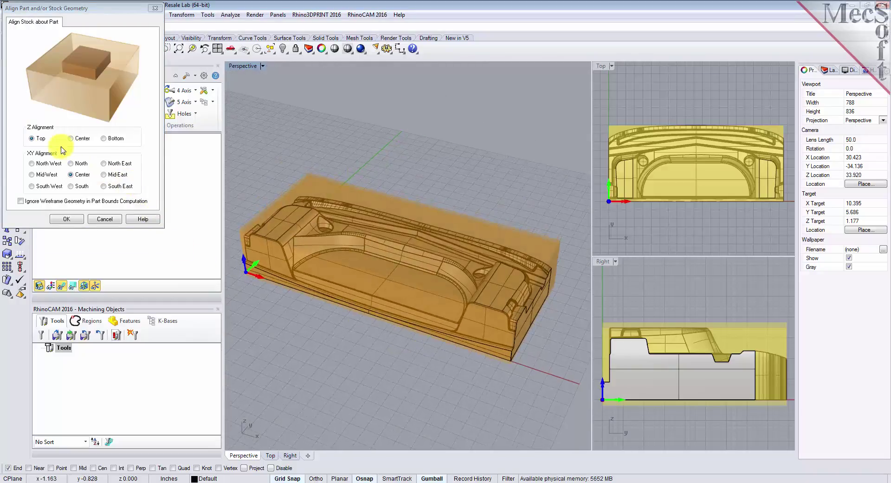
click(37, 137)
click(104, 138)
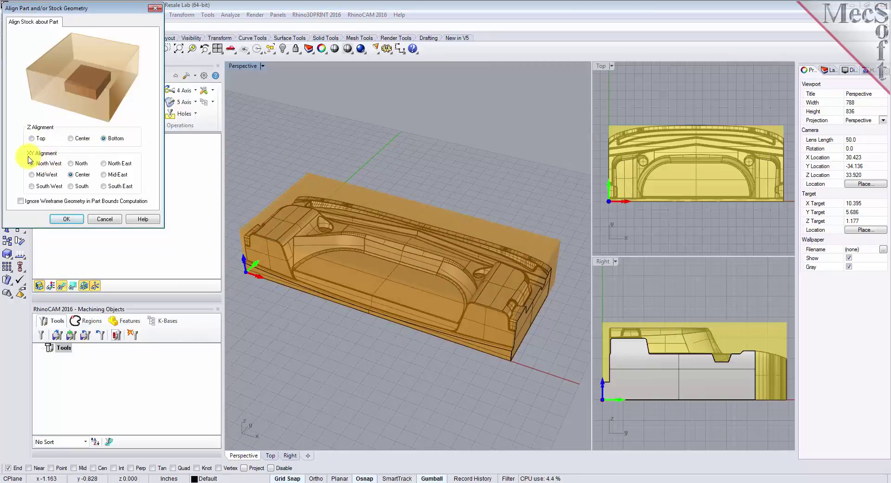
click(70, 219)
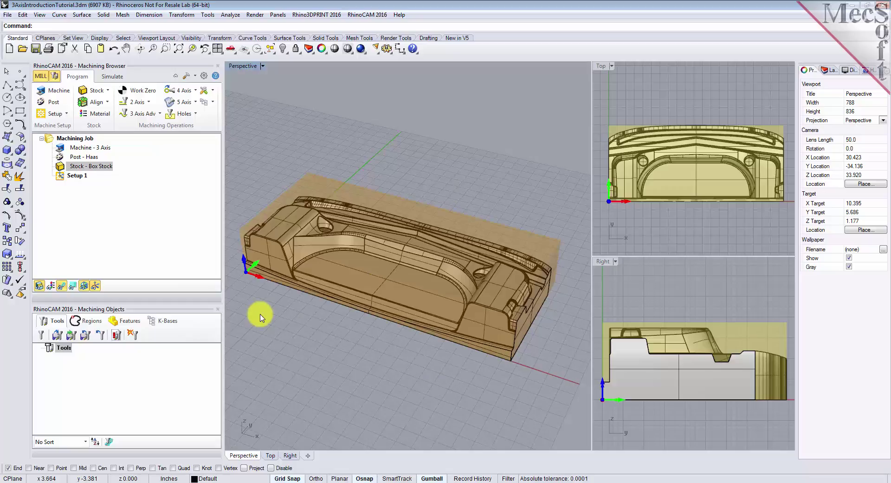
Assign ALUMINUM - 6061 from FeedsSpeedsDataINCH.xml as the stock material
click(107, 119)
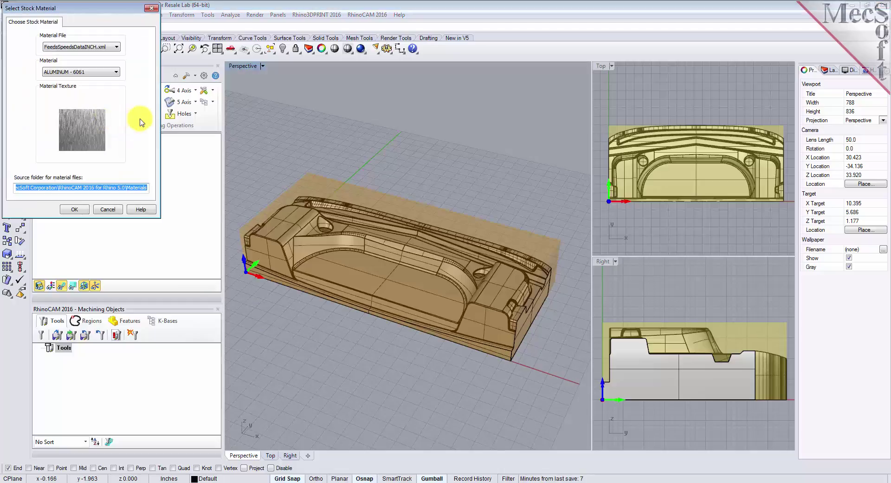
click(115, 72)
scroll(114, 82, up, 2)
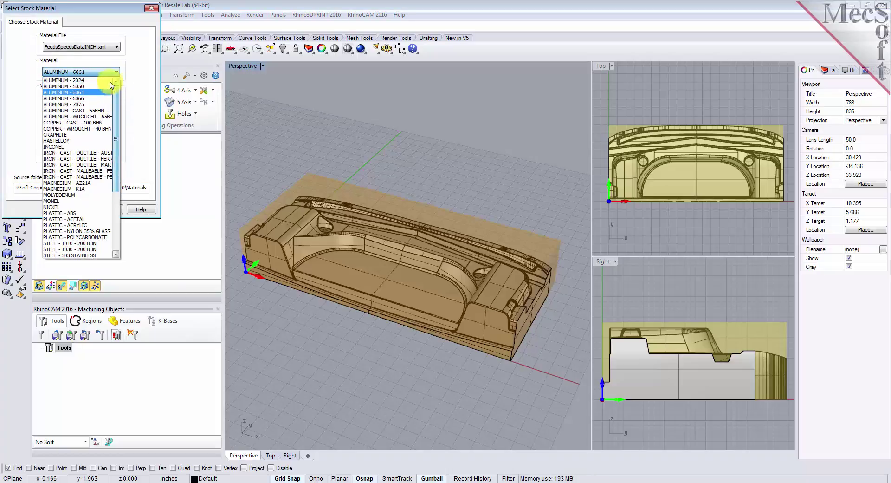
click(70, 92)
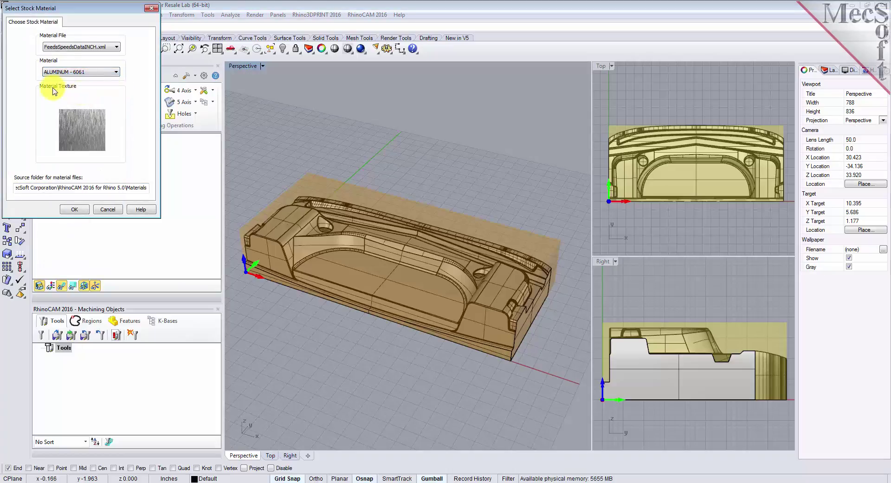
click(74, 208)
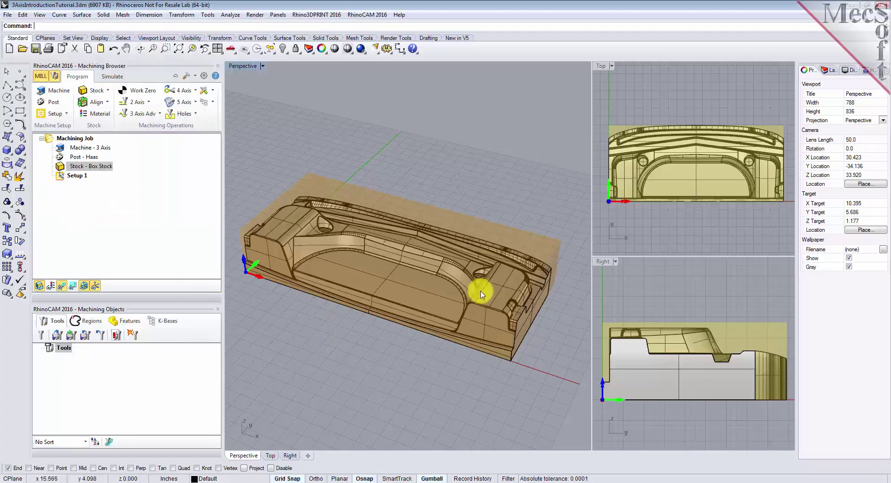
Preview the material texture on the stock and return to the plain stock display
click(51, 286)
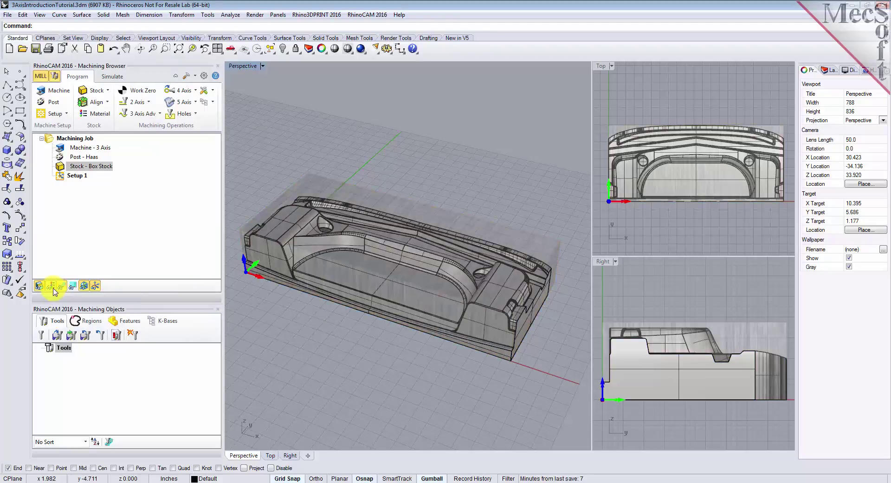
click(53, 289)
click(53, 288)
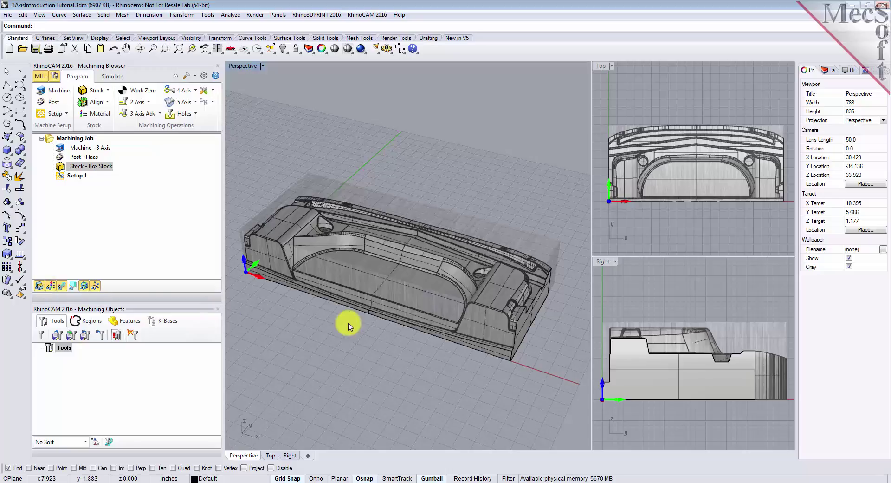
click(51, 286)
Locate the world coordinate system on the stock box at the Highest Z face and South West position
mouse_move(435, 358)
right_down()
mouse_move(316, 341)
mouse_move(298, 330)
mouse_move(322, 350)
mouse_move(439, 351)
right_up()
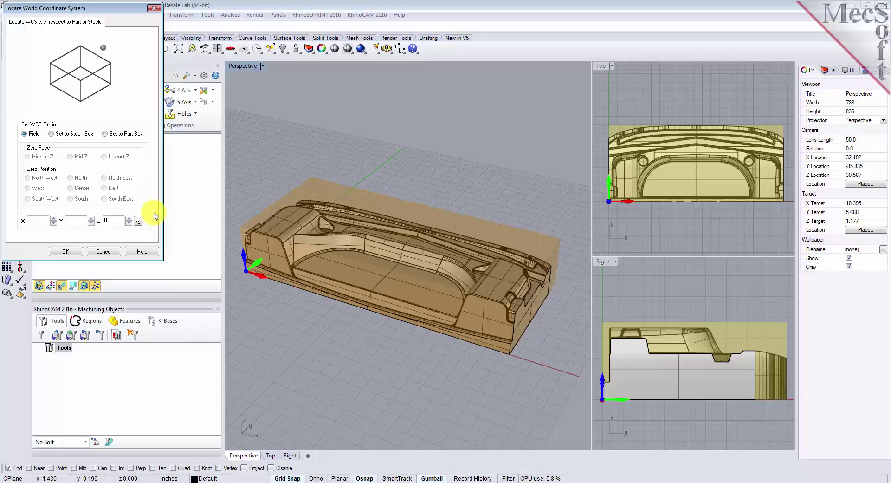
click(51, 134)
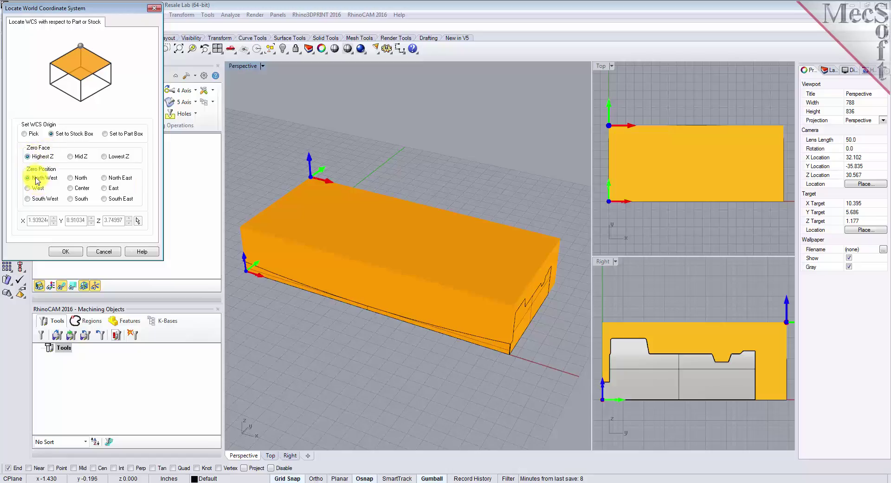
click(28, 198)
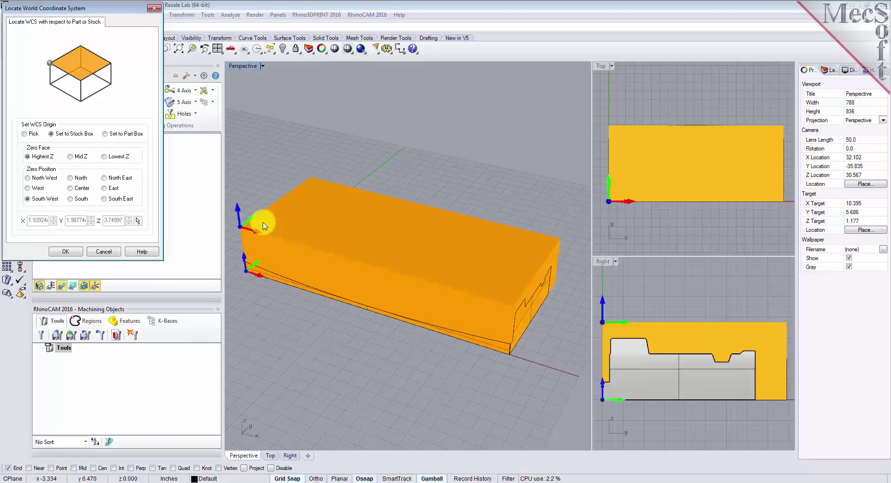
click(80, 251)
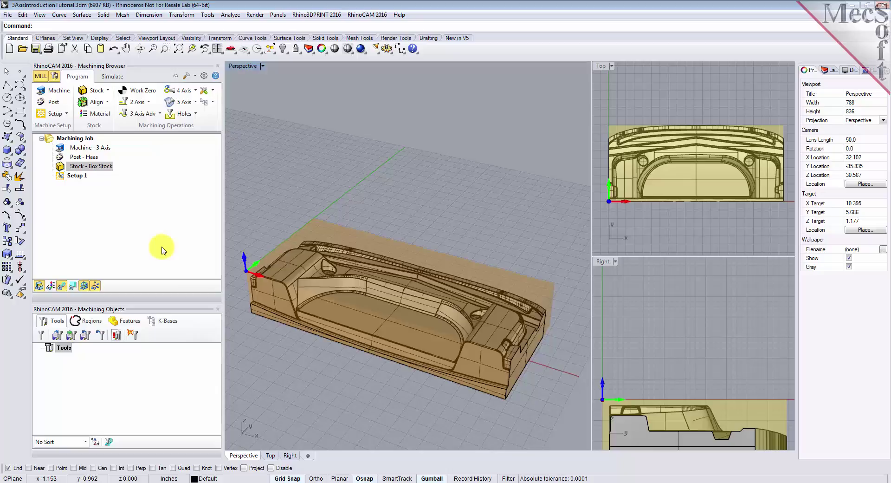
Load the cutting tools from the 3AxisIntroductionTutorial.vkb tool library
click(60, 336)
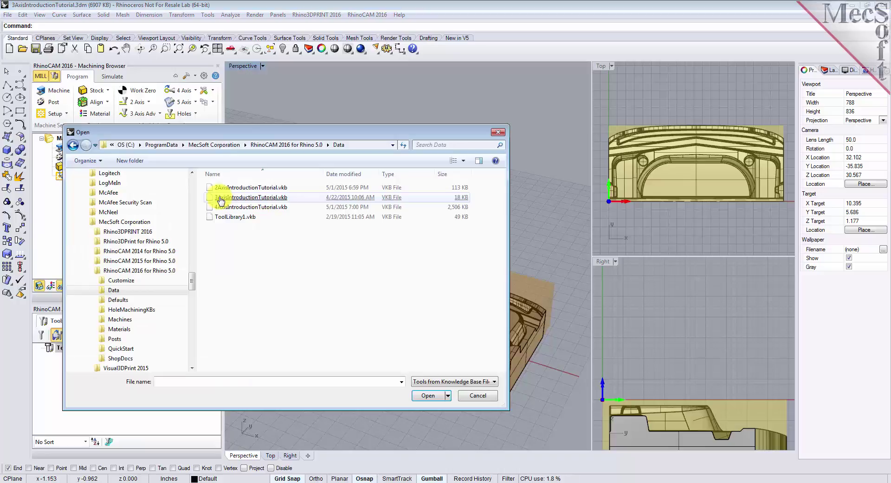
click(221, 199)
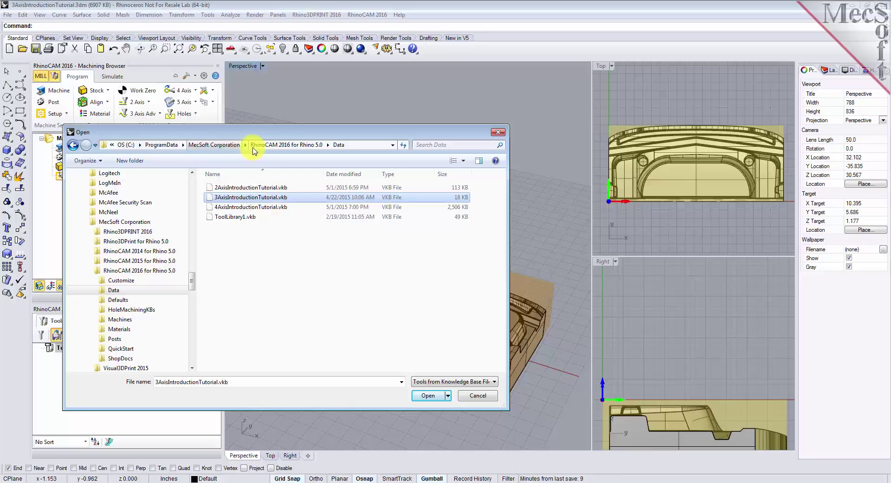
click(428, 395)
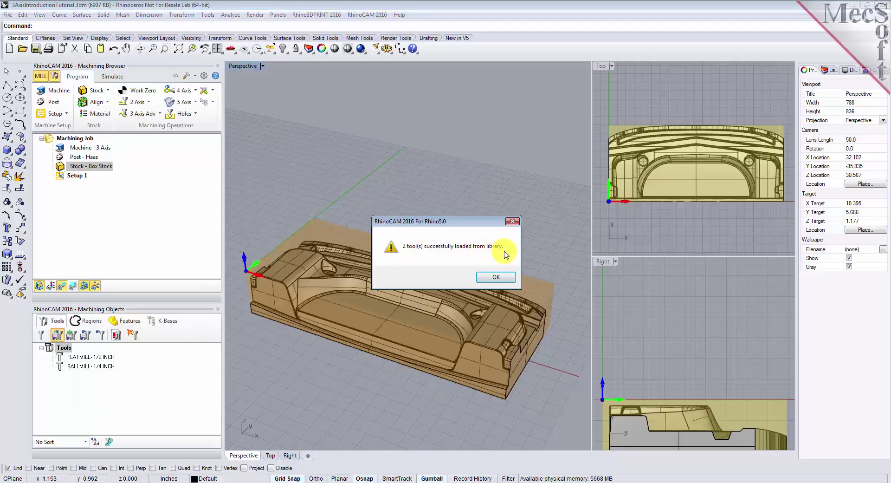
click(495, 277)
Review the FLATMILL- 1/2 INCH tool's geometry, properties, and feeds and speeds
click(84, 357)
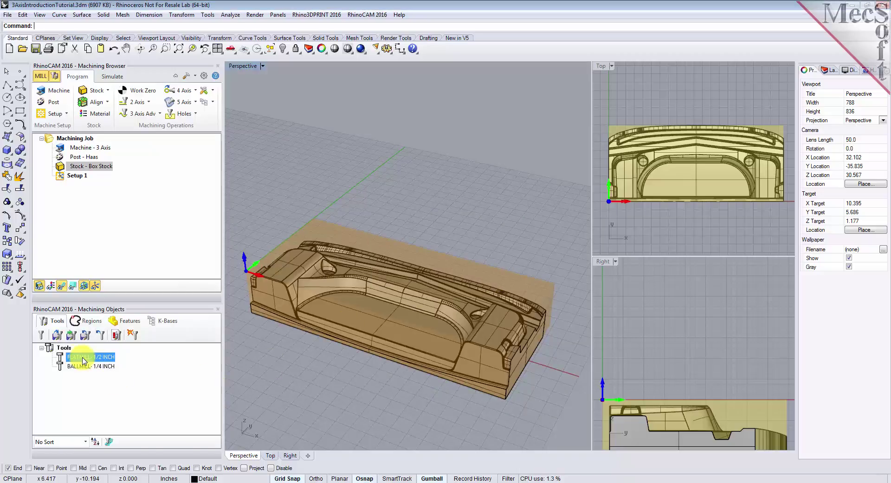
click(83, 366)
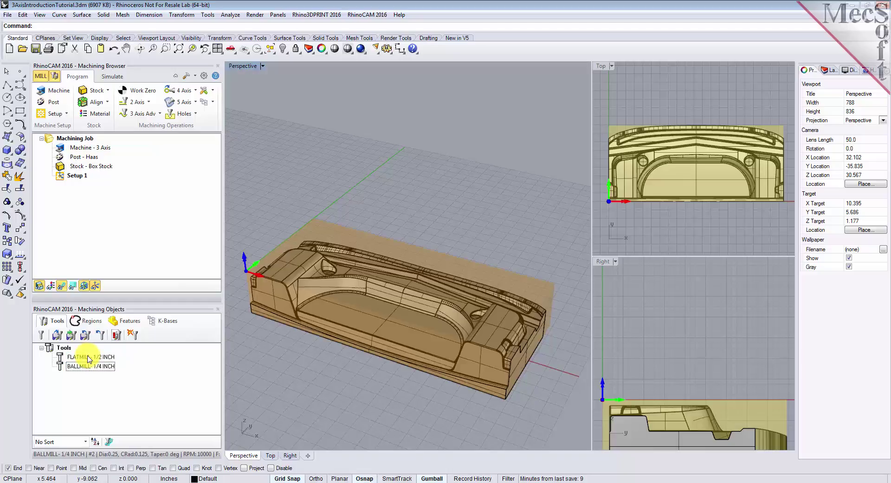
click(88, 359)
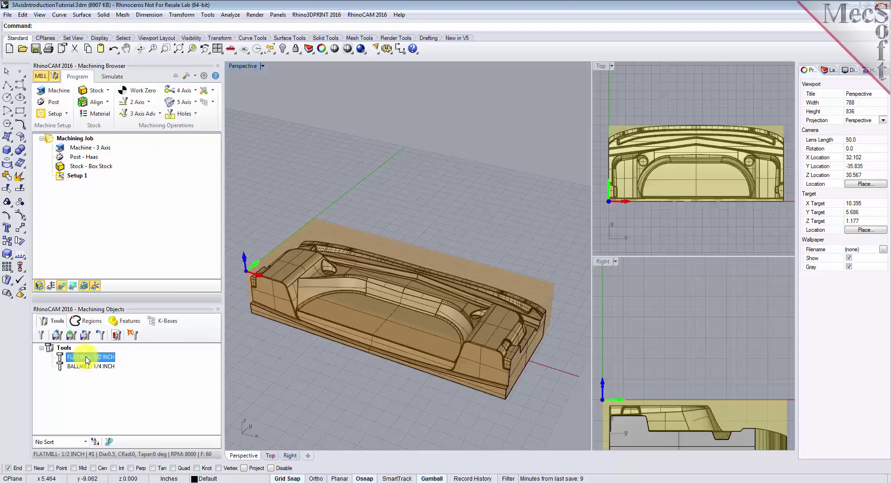
double_click(87, 360)
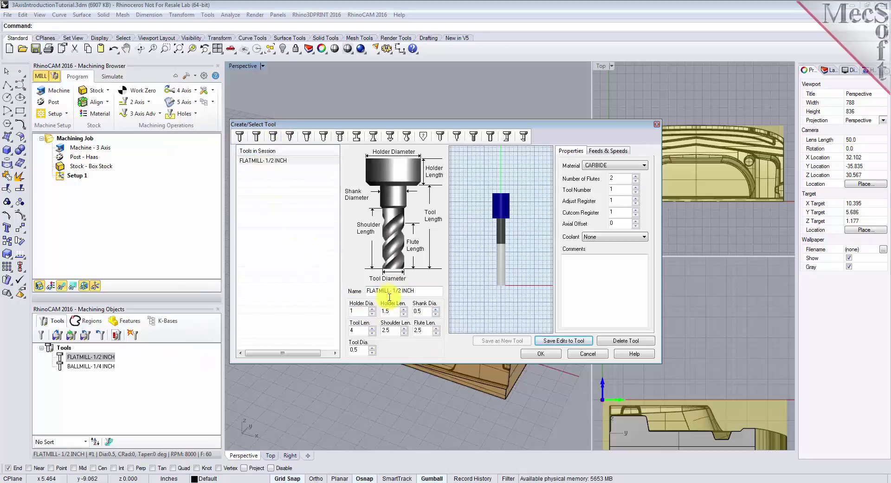
click(607, 151)
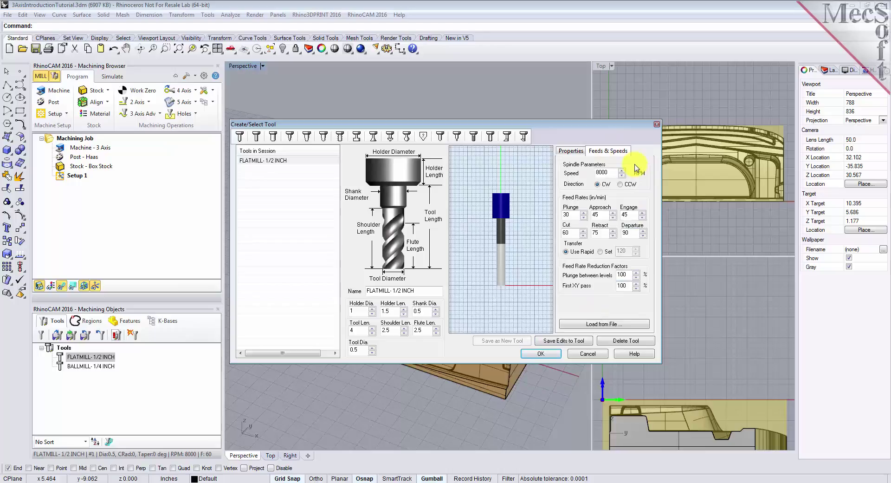
Compare the dimensions, feeds and speeds of the ball mill and flat mill session tools, ending on BALLMILL- 1/4 INCH
click(241, 138)
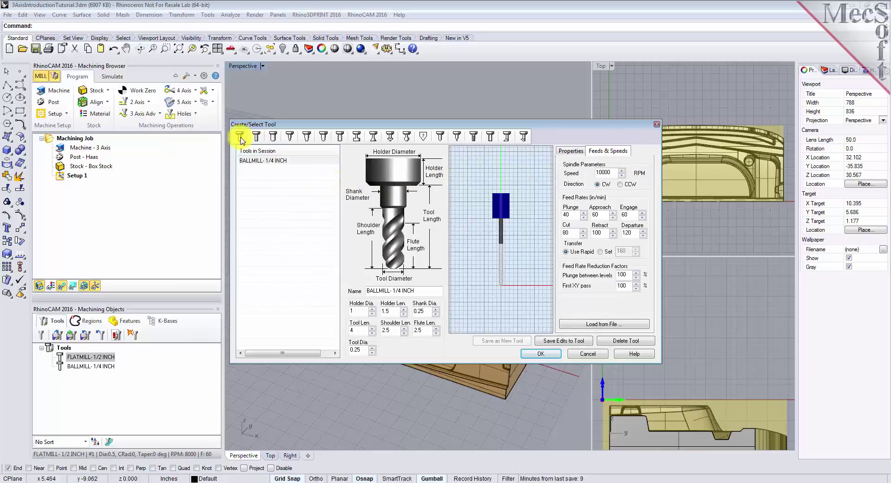
click(259, 139)
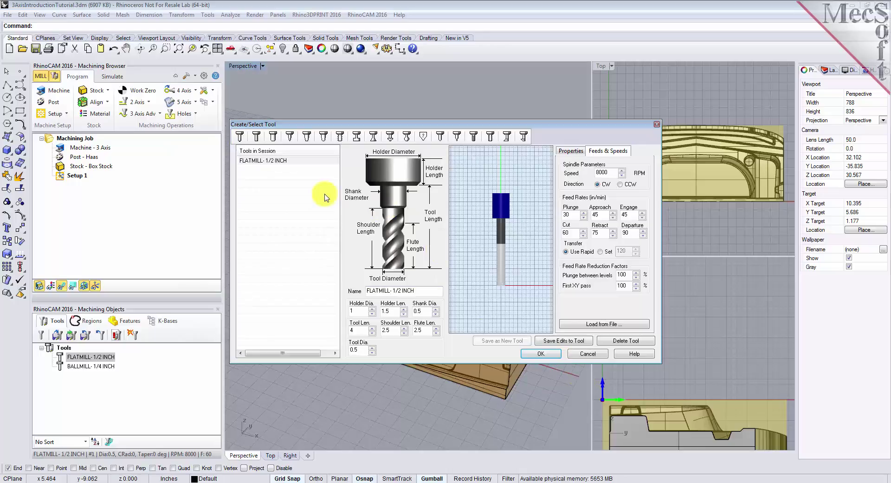
click(239, 136)
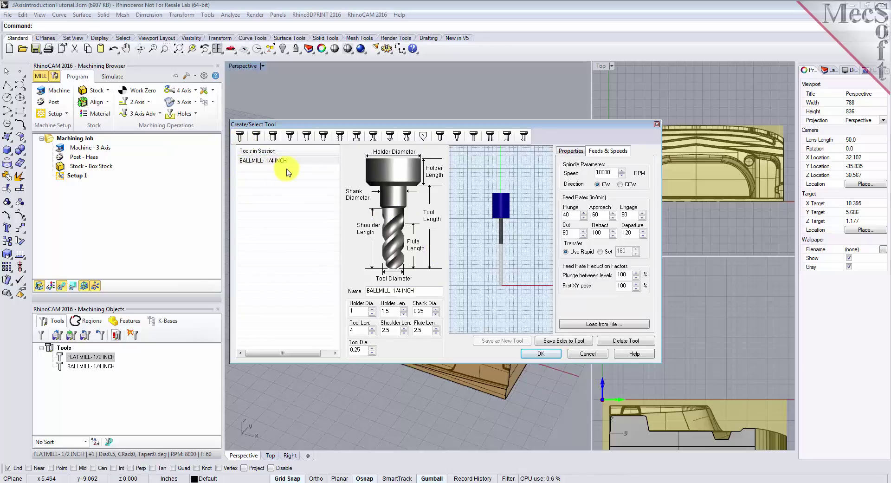
Leave the tool definitions without changes and fit the whole part and stock in the Right view
click(589, 354)
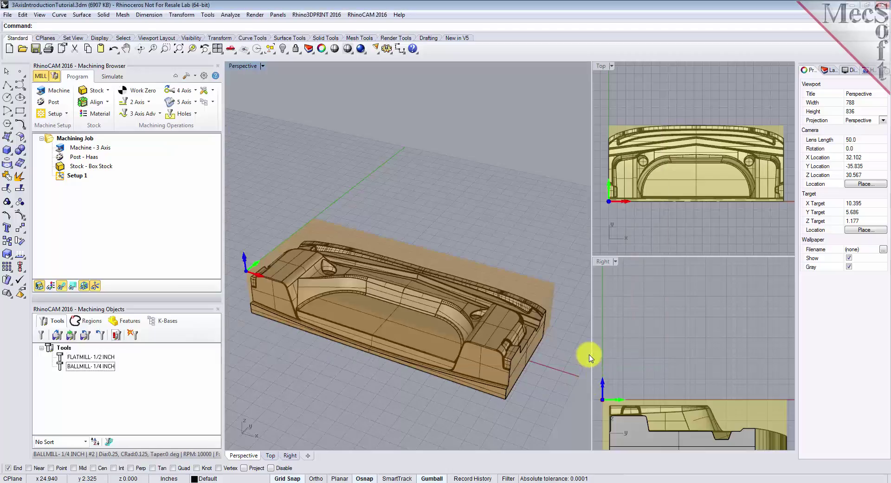
click(664, 345)
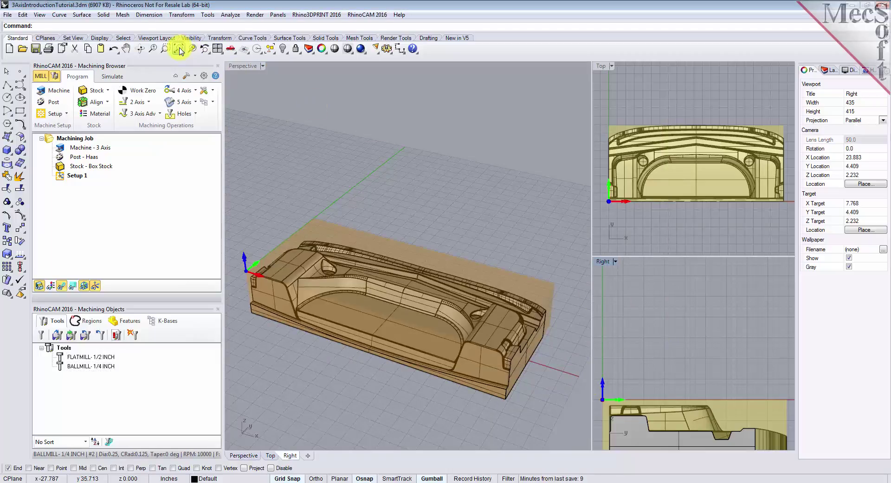
click(179, 49)
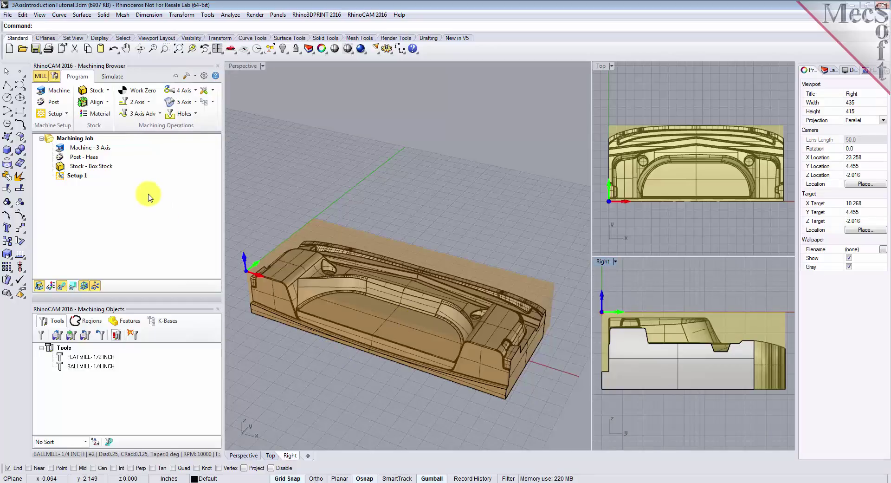
Start a Horizontal Roughing operation with the FLATMILL- 1/2 INCH tool and load its feeds and speeds from the tool
click(138, 113)
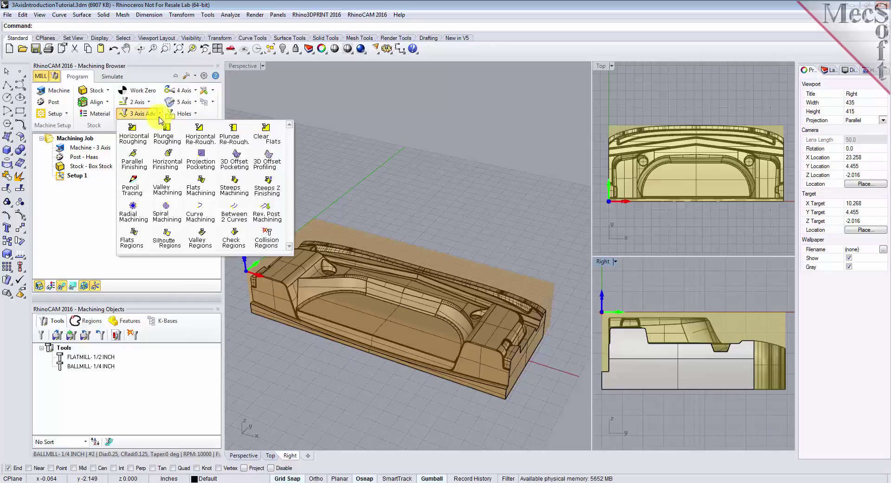
click(138, 140)
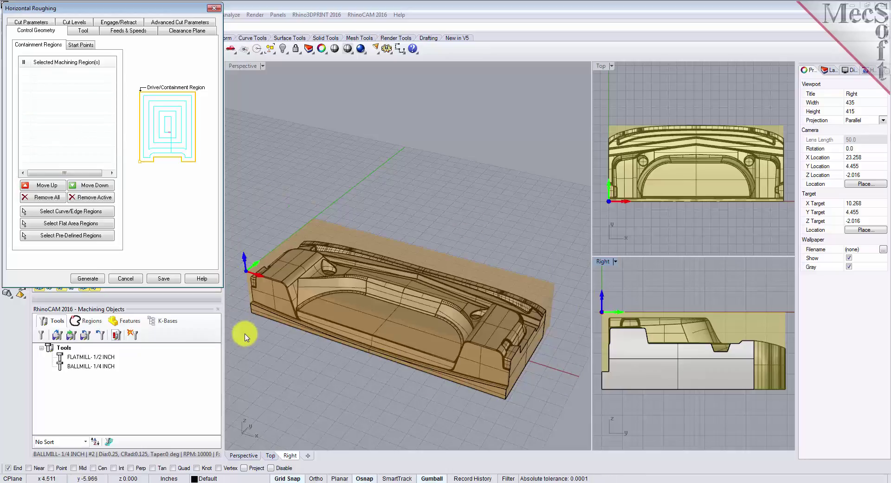
click(91, 32)
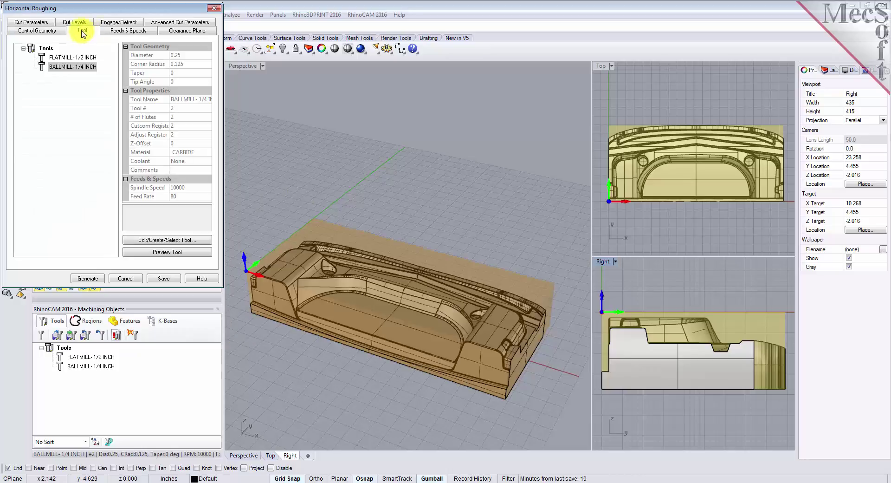
click(43, 59)
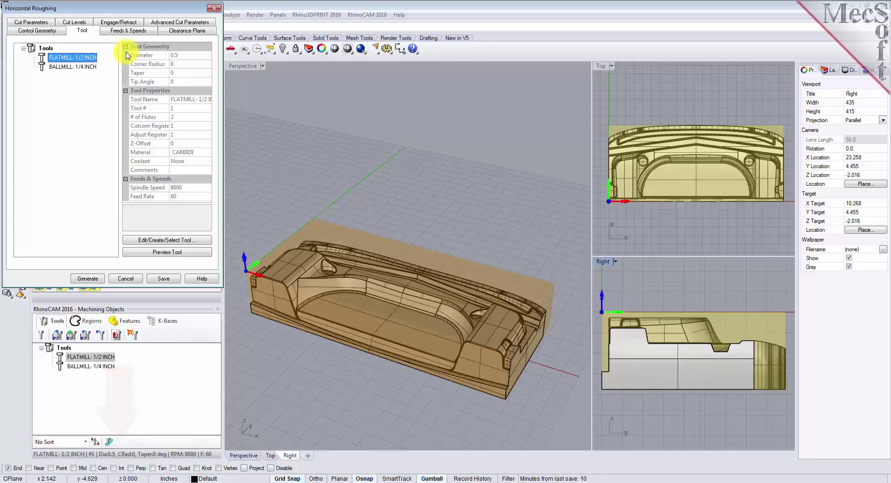
click(132, 31)
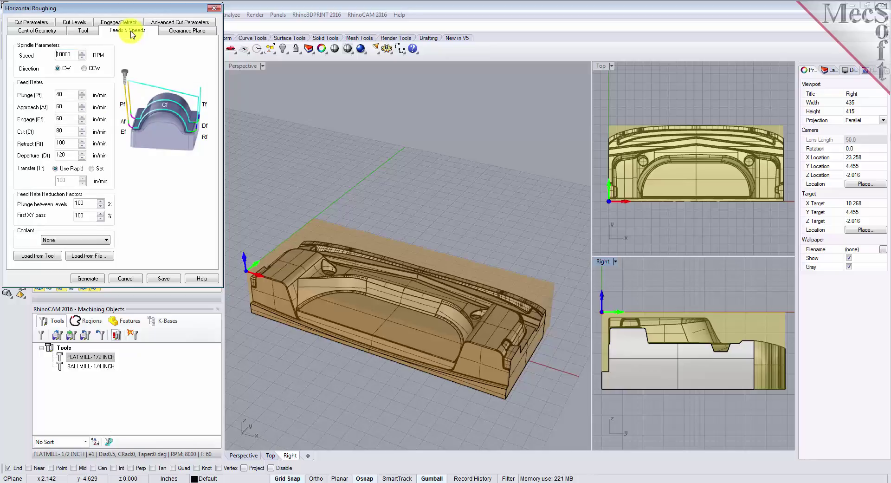
click(53, 258)
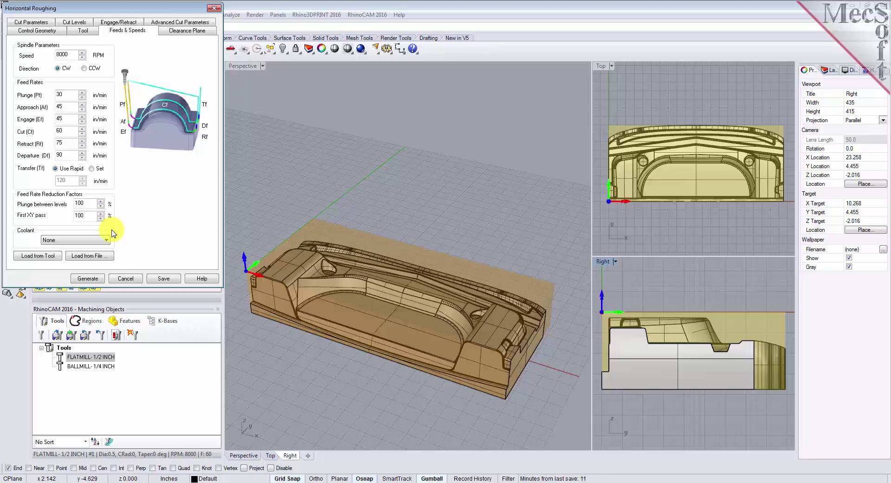
Review the roughing operation's clearance plane and global tolerances, and set the stepover distance to 40% of the tool diameter
click(189, 30)
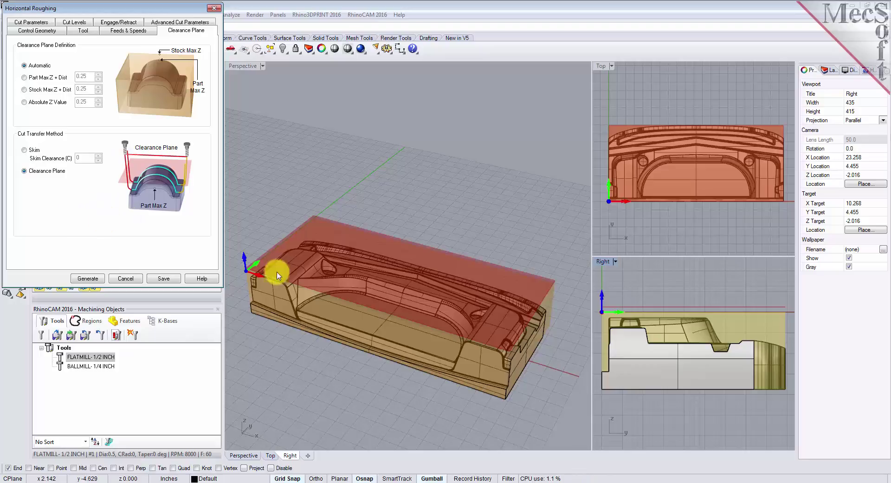
mouse_move(487, 340)
right_down()
mouse_move(408, 284)
mouse_move(408, 235)
mouse_move(423, 307)
mouse_move(498, 331)
right_up()
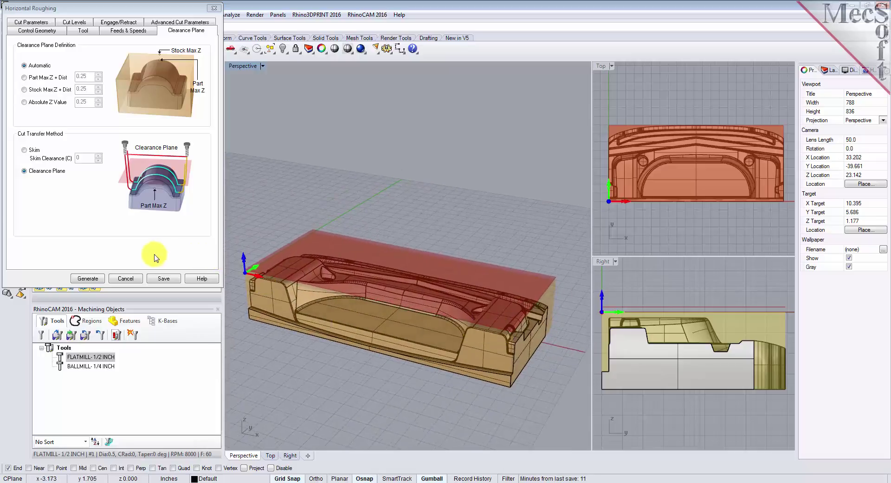
click(39, 23)
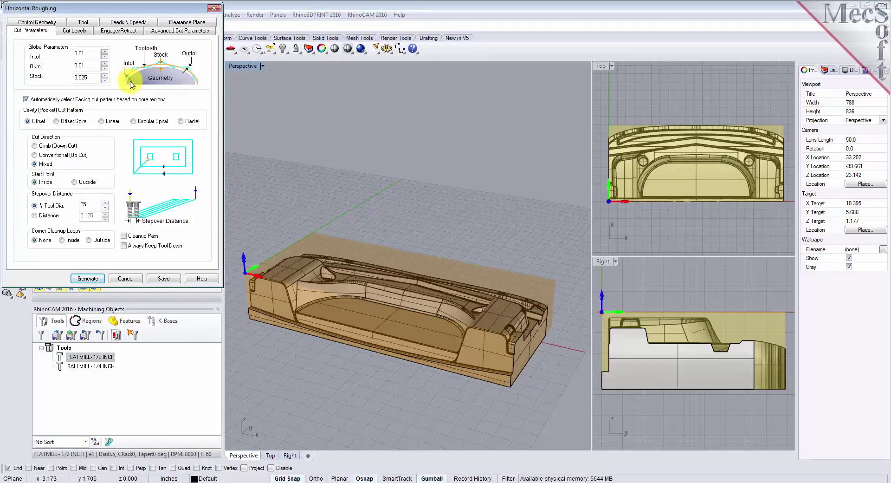
double_click(88, 53)
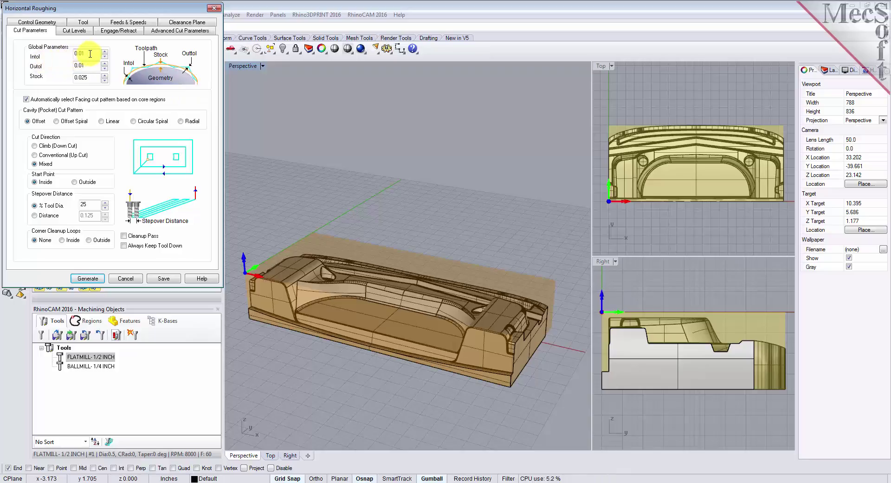
double_click(89, 65)
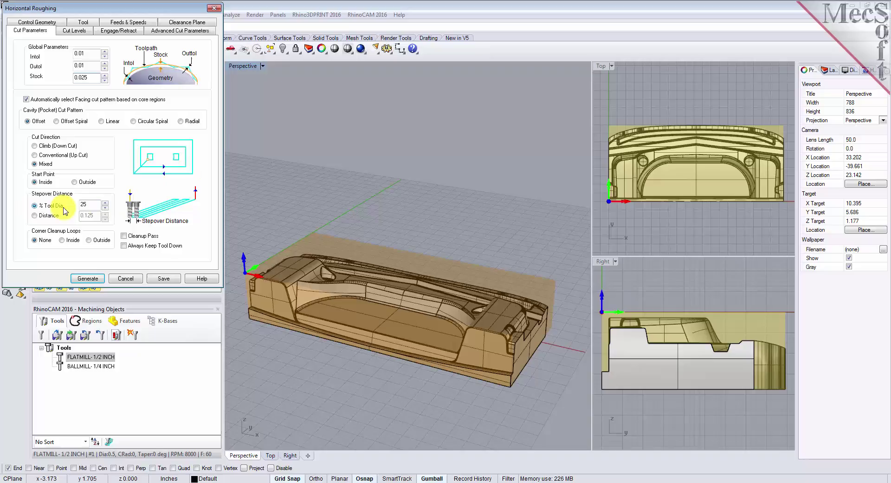
double_click(84, 204)
text(40)
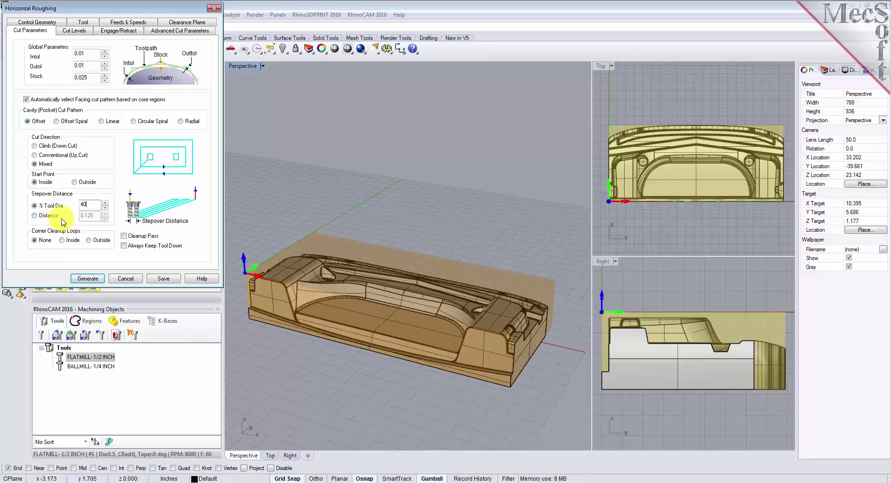
Limit the roughing cut levels to a bottom of -3.5 and generate the Horizontal Roughing toolpath
click(80, 34)
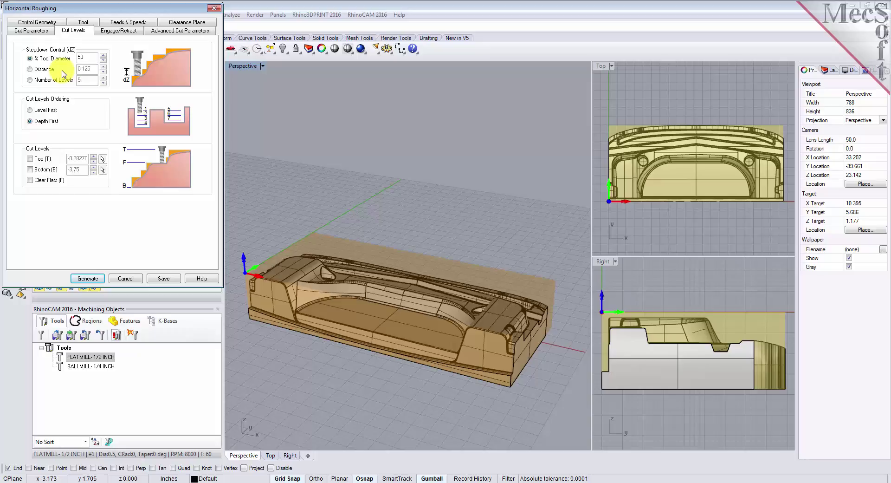
click(32, 29)
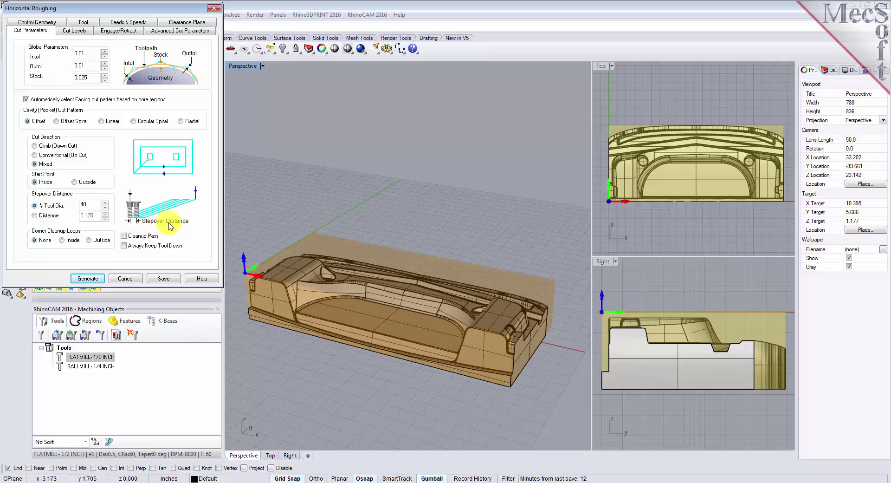
click(77, 30)
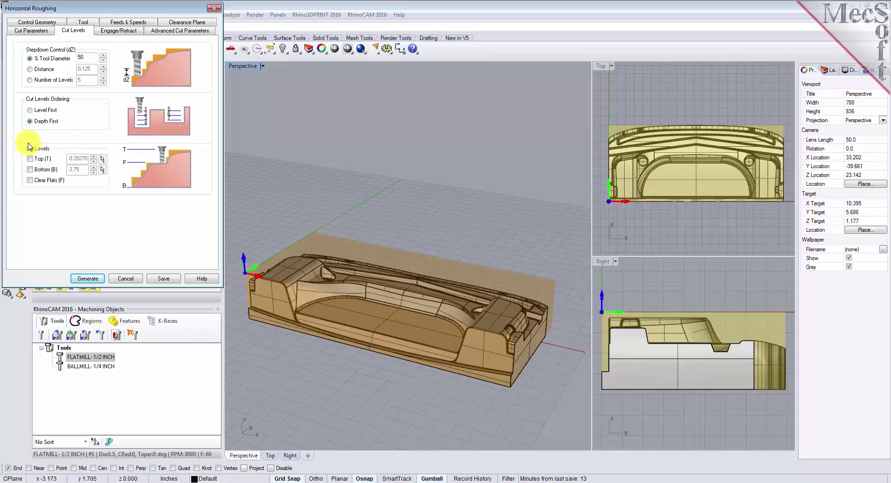
click(30, 170)
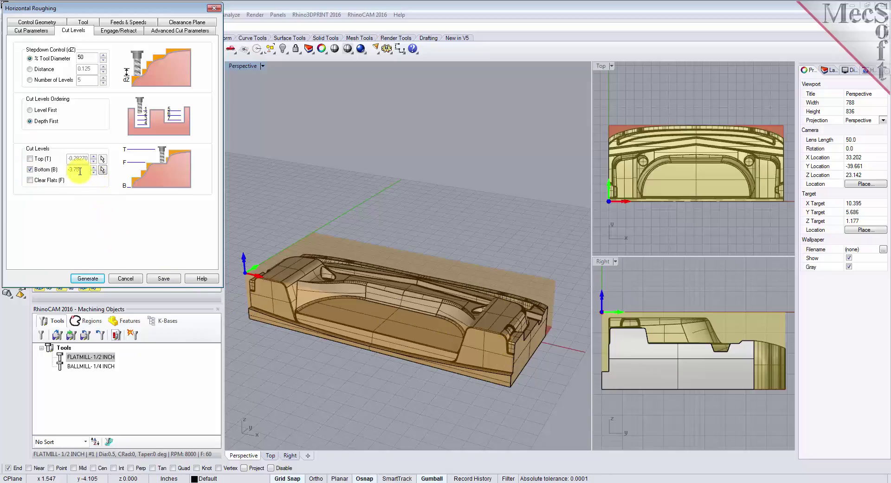
drag(65, 170, 82, 170)
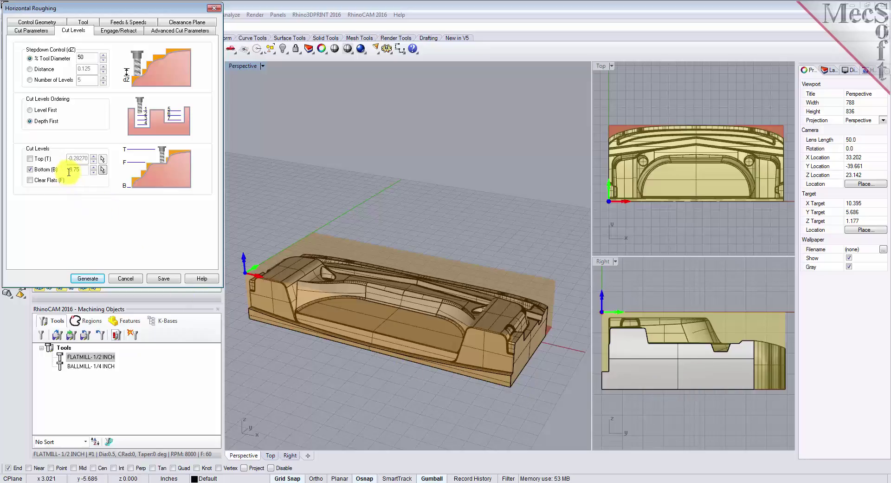
drag(72, 170, 84, 169)
text(5)
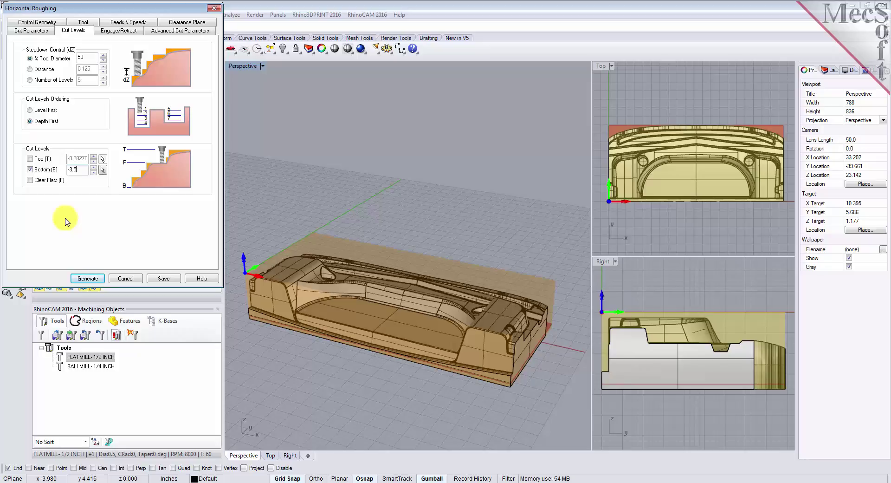
click(88, 279)
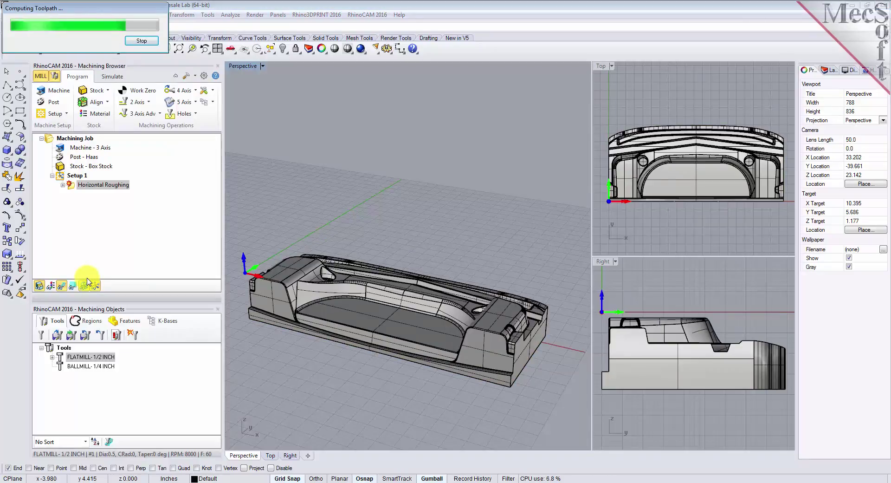
Inspect the roughing toolpath on the part, switching the toolpath display off and back on
mouse_move(455, 286)
right_down()
mouse_move(407, 284)
mouse_move(393, 266)
mouse_move(394, 240)
mouse_move(377, 242)
mouse_move(447, 274)
mouse_move(453, 289)
right_up()
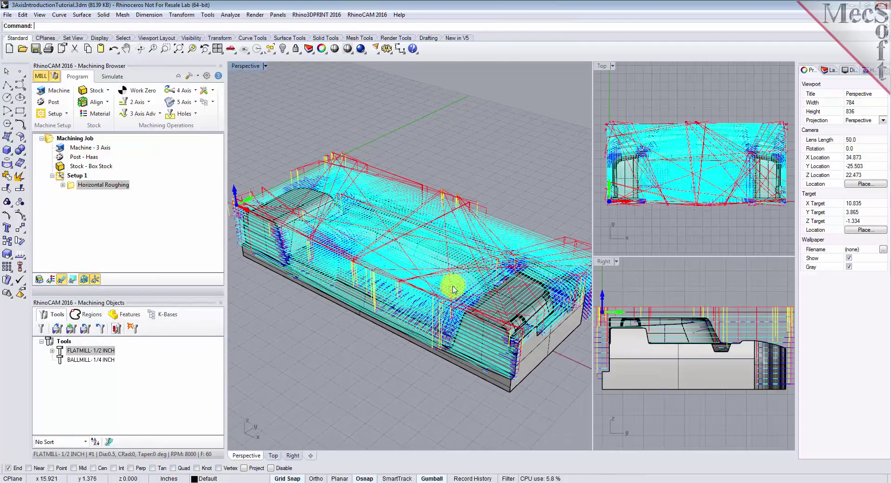
click(63, 280)
click(63, 280)
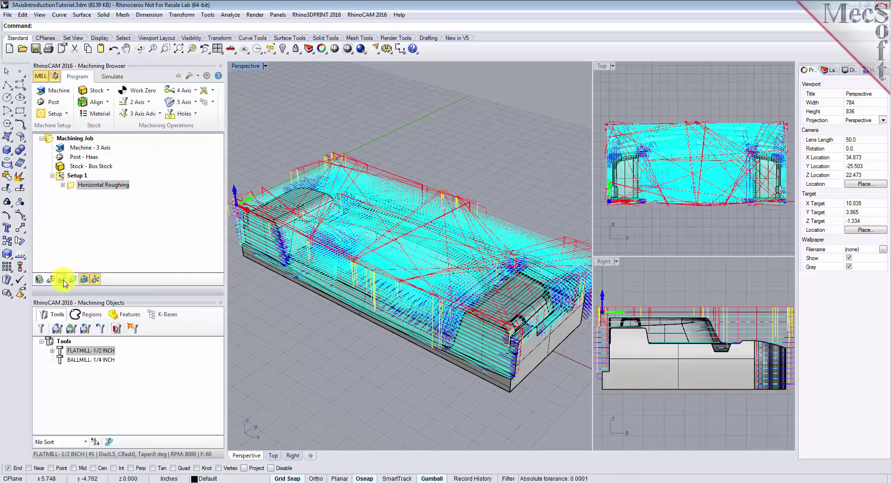
click(63, 280)
click(63, 281)
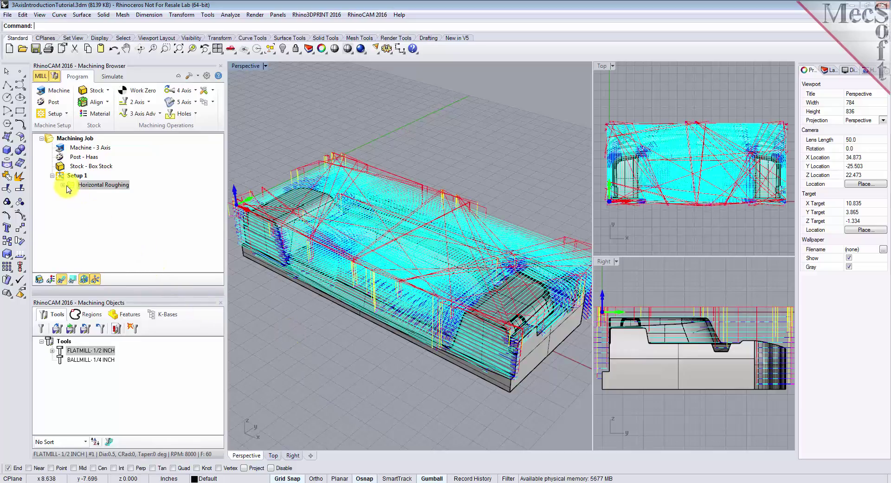
Examine the roughing toolpath by Z level, stepping through levels 1 to 6 and the last level, 31, and close the level display
click(73, 279)
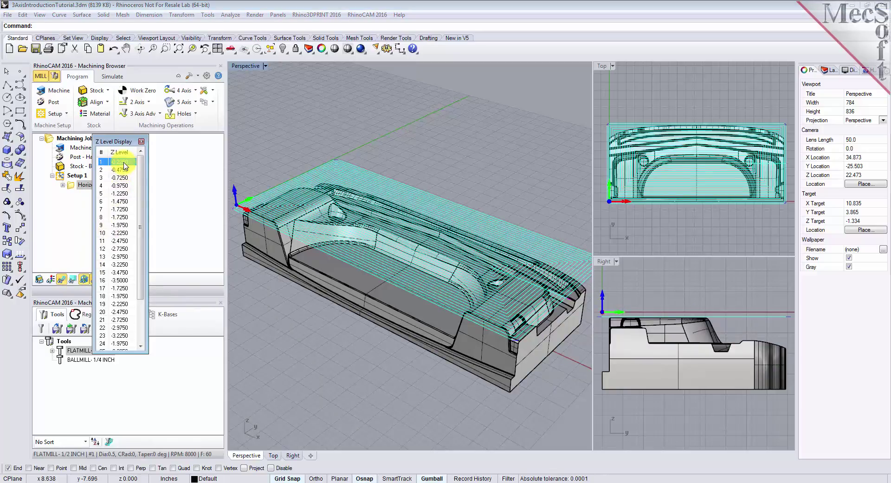
key(Down)
key(Down)
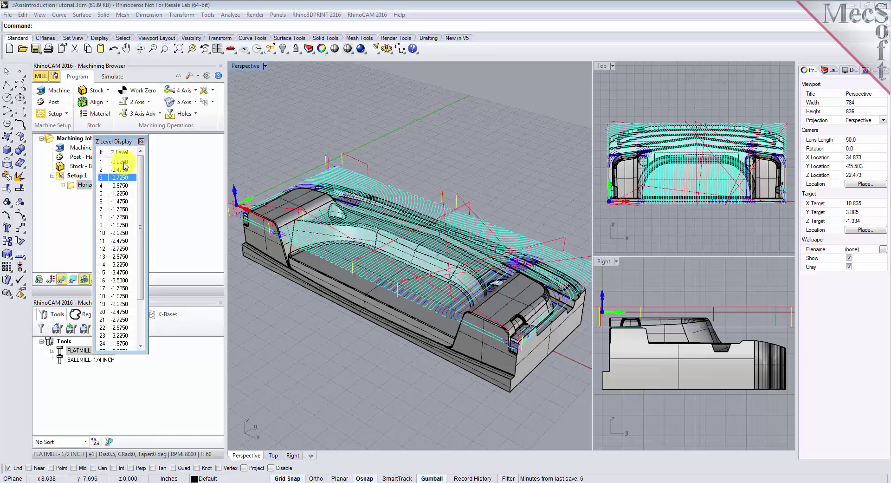
key(Down)
key(Down)
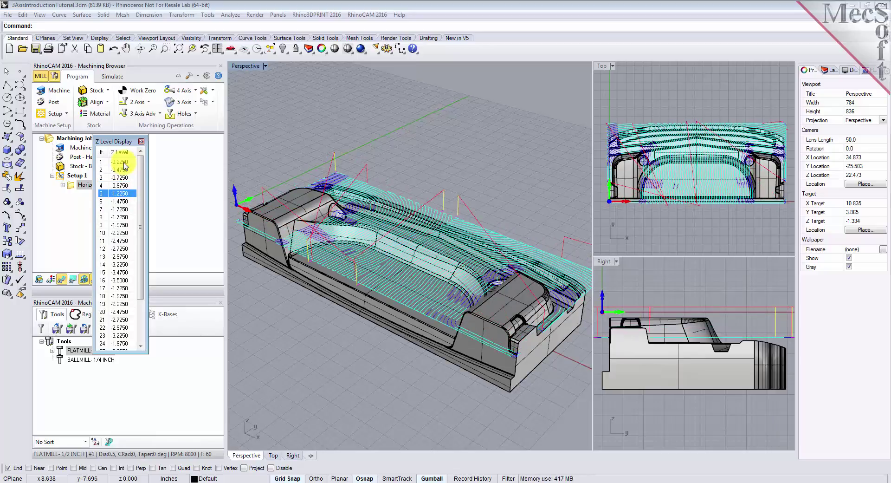
key(Down)
drag(140, 182, 141, 254)
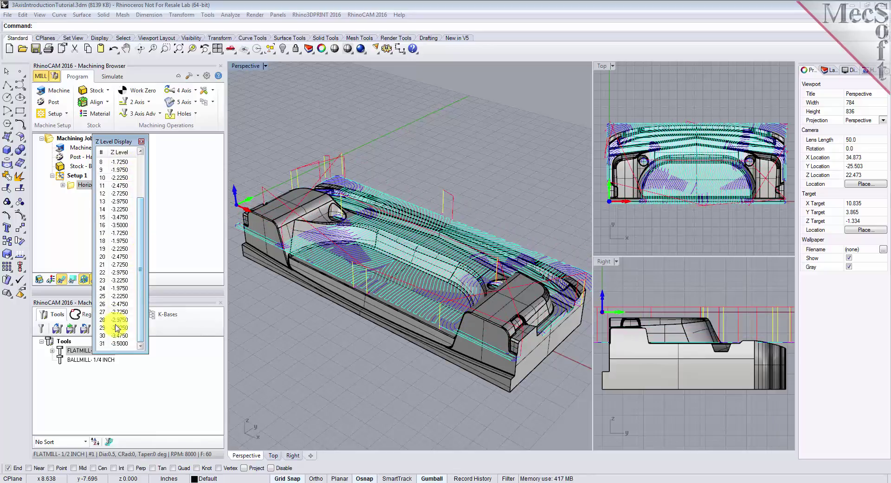
click(118, 344)
right_drag(497, 244, 347, 295)
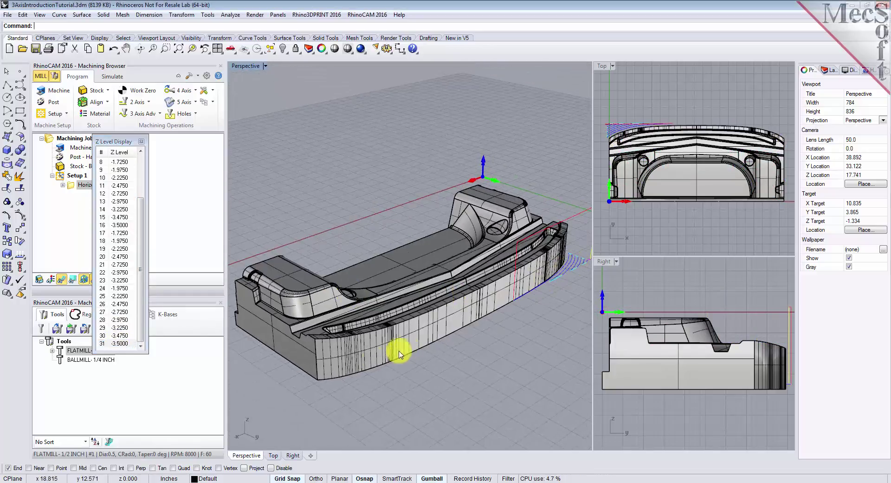
right_drag(303, 369, 426, 381)
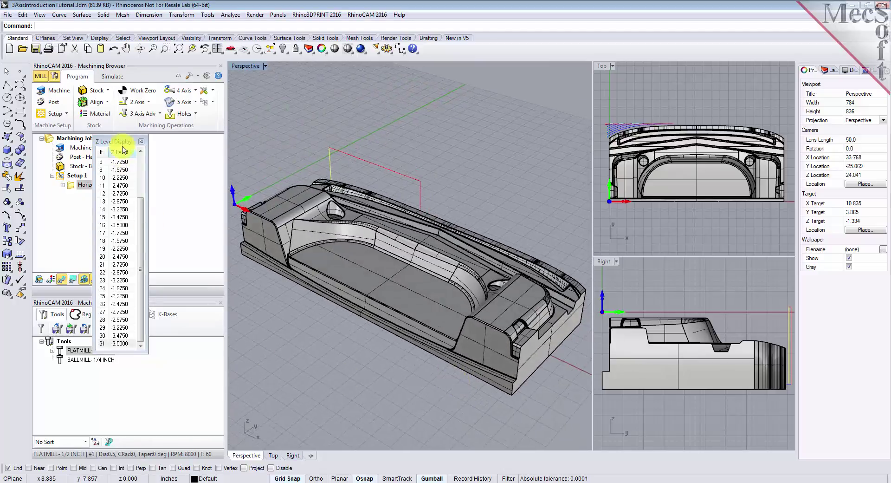
click(142, 142)
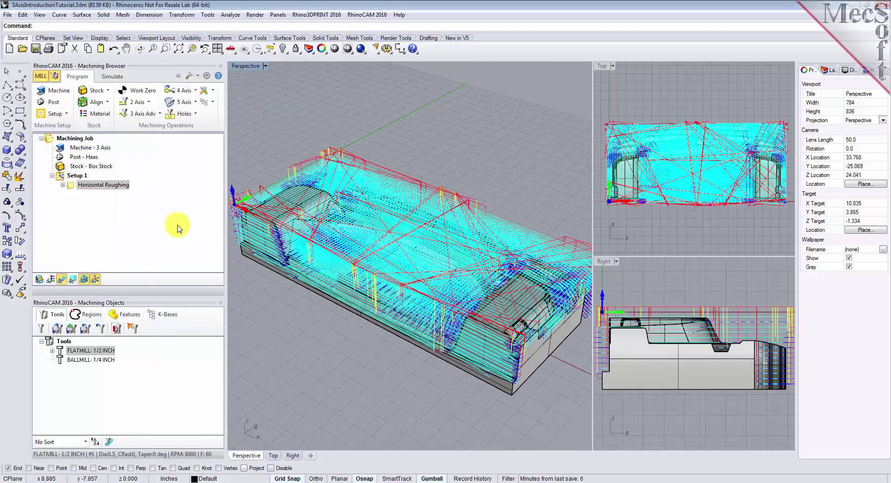
Switch to toolpath simulation, check the simulation accuracy in the simulation preferences and accept them
click(112, 76)
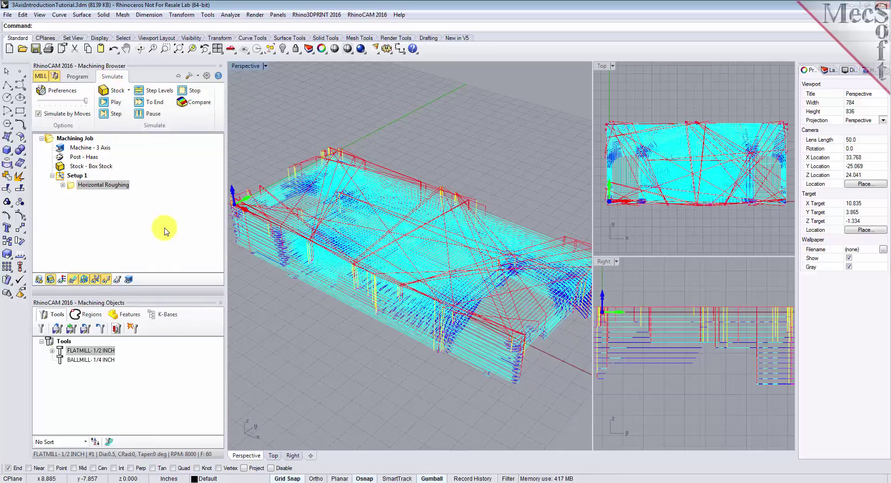
click(71, 95)
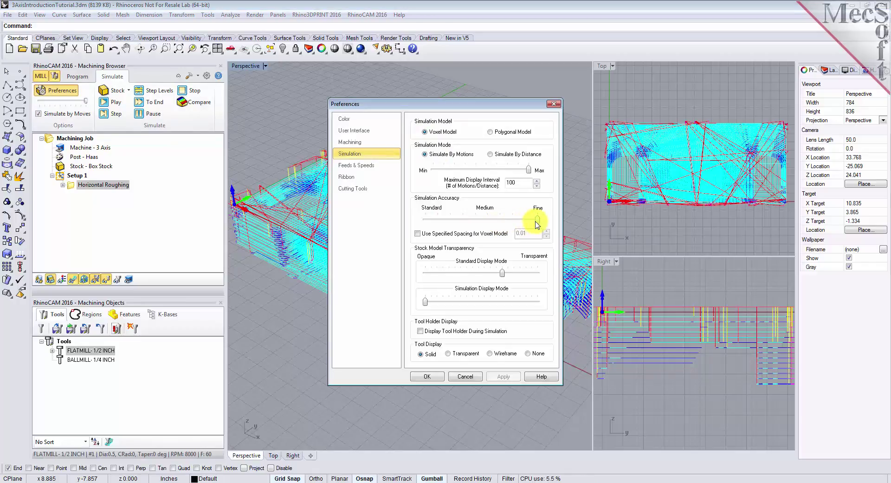
click(424, 376)
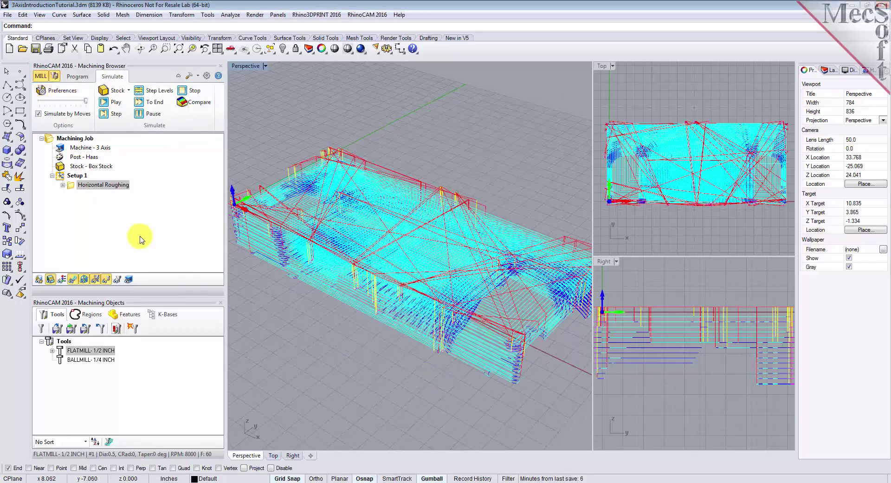
Simulate the Horizontal Roughing toolpath on the box stock and run the simulation through to its end
click(39, 113)
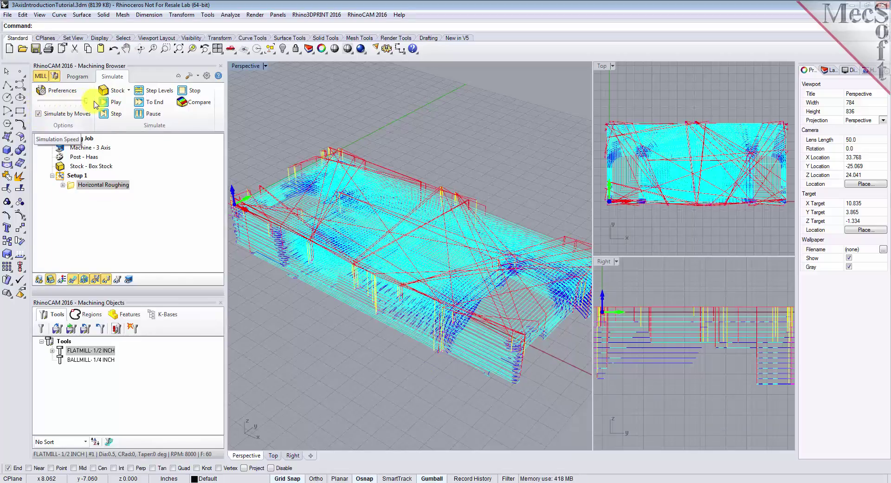
click(115, 106)
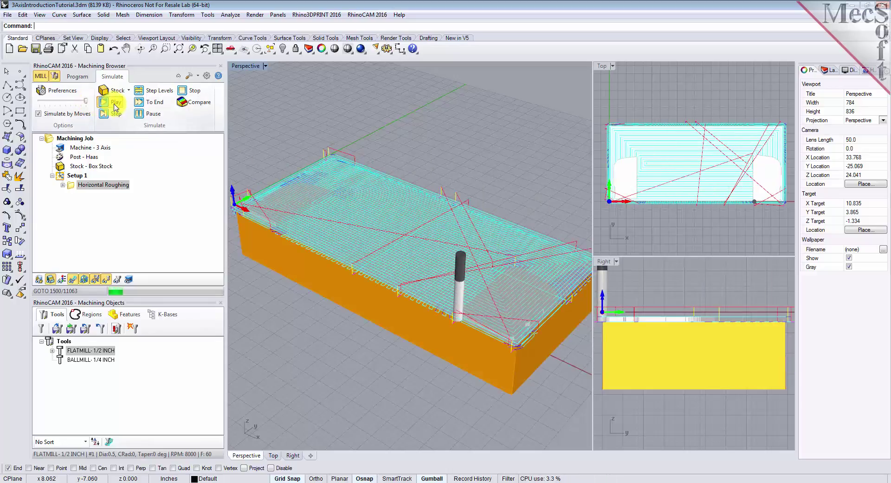
click(157, 104)
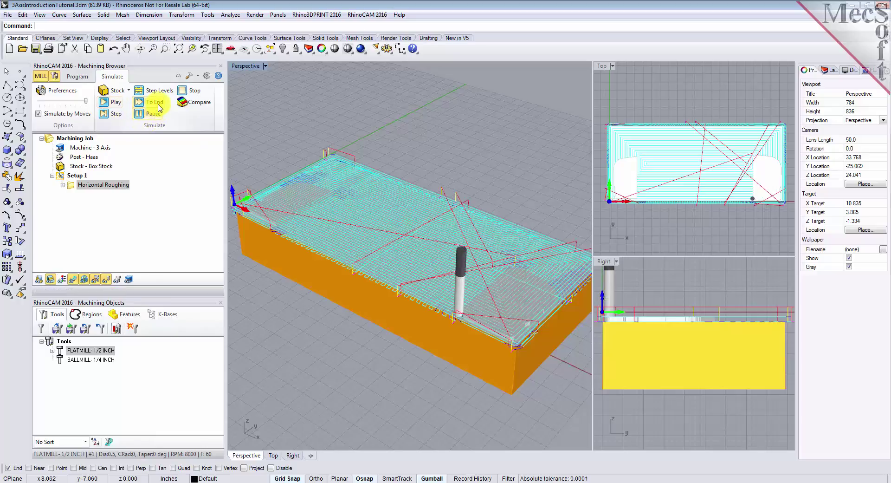
click(158, 105)
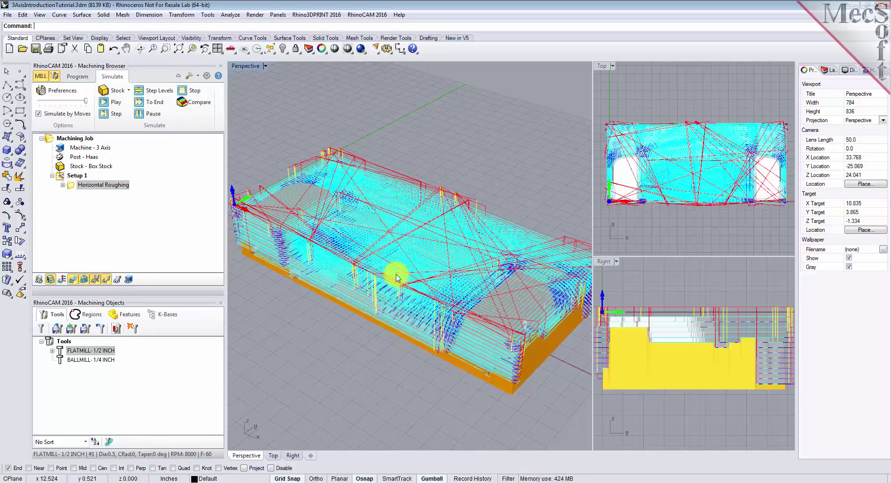
Hide the roughing toolpath and inspect the simulated stock from the back and the front
click(74, 280)
right_drag(450, 298, 299, 314)
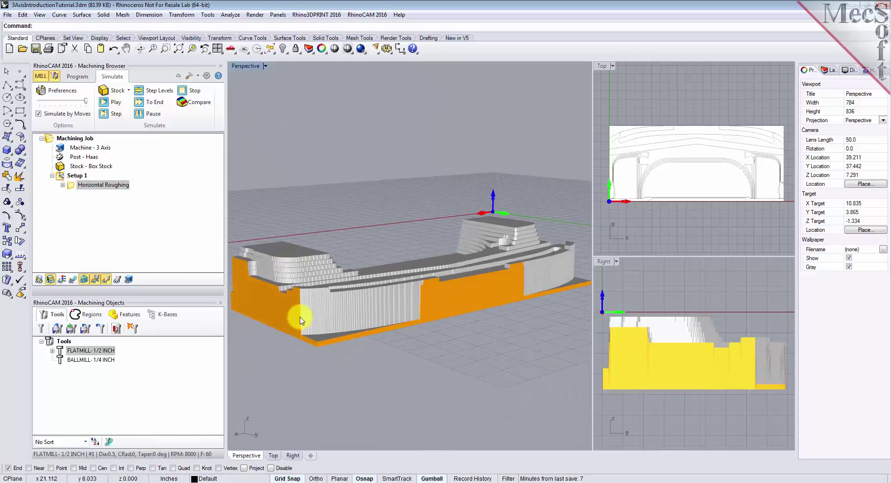
right_drag(275, 279, 444, 312)
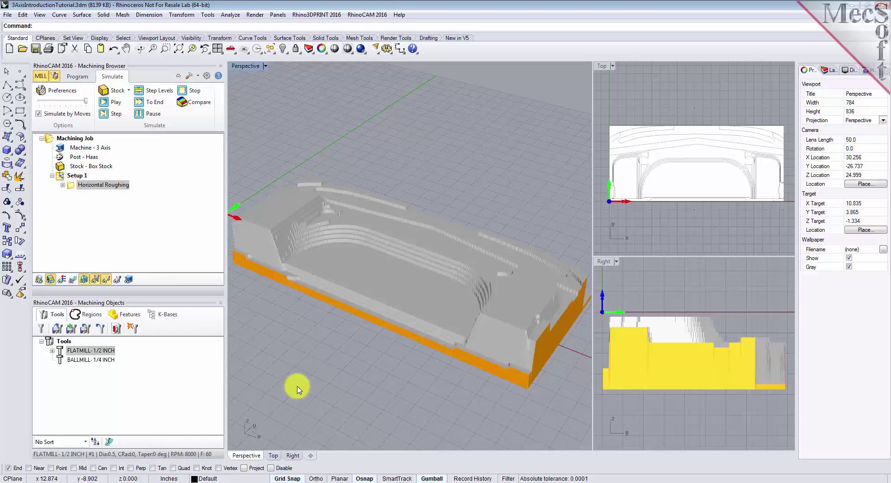
Create a 3-axis Parallel Finishing operation with the part's flat bottom face as its containment region
click(79, 77)
click(160, 116)
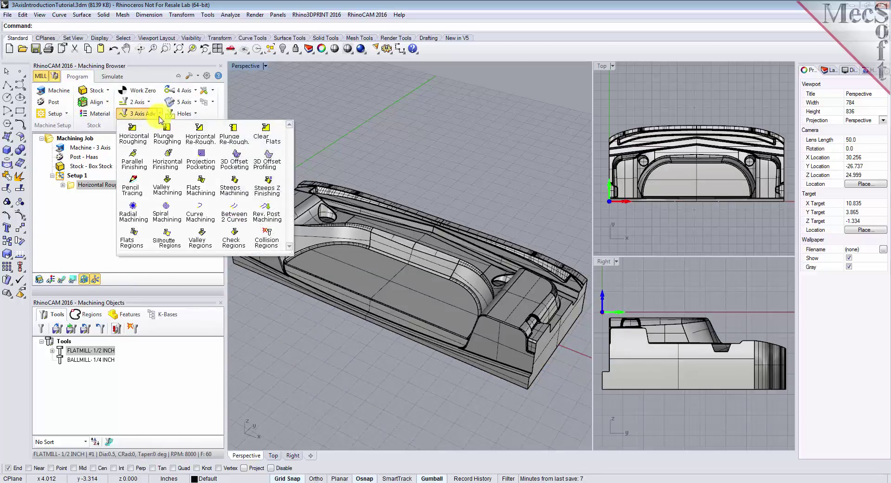
click(133, 164)
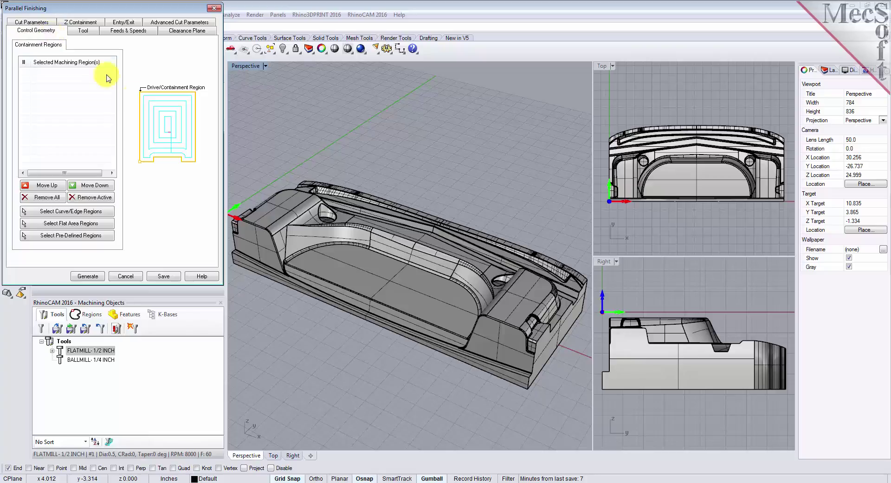
right_drag(435, 351, 414, 352)
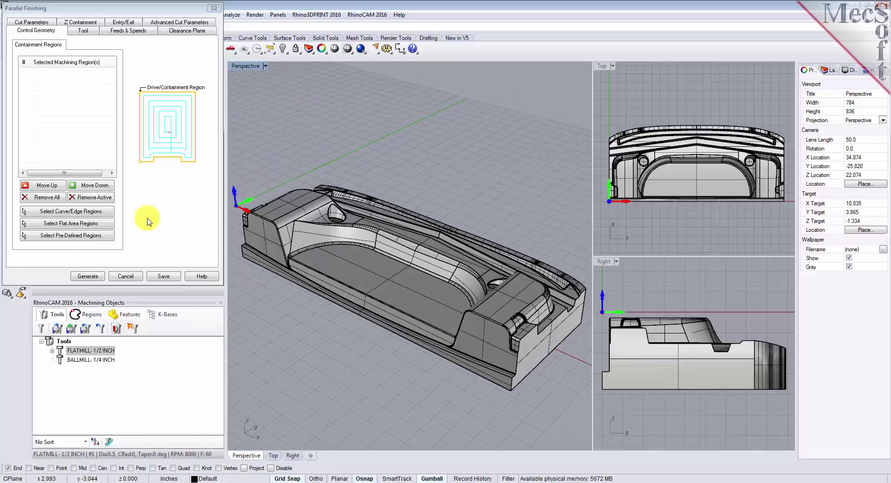
click(91, 227)
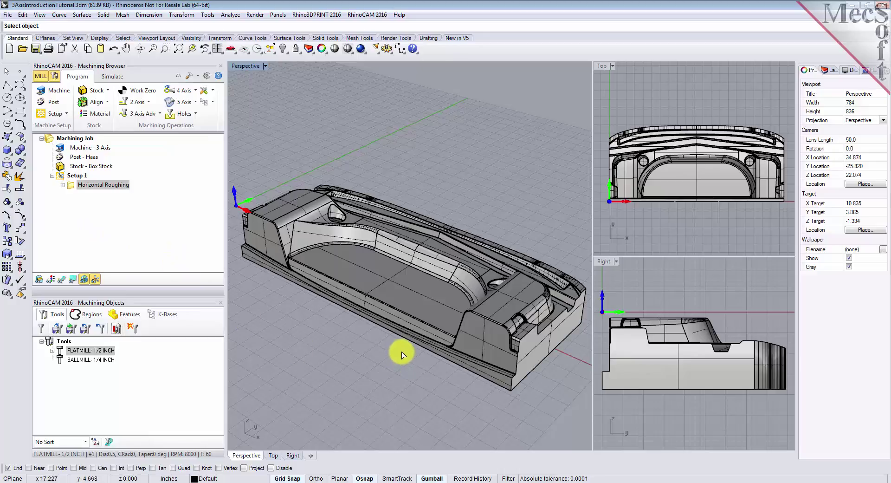
right_drag(418, 352, 414, 267)
click(411, 297)
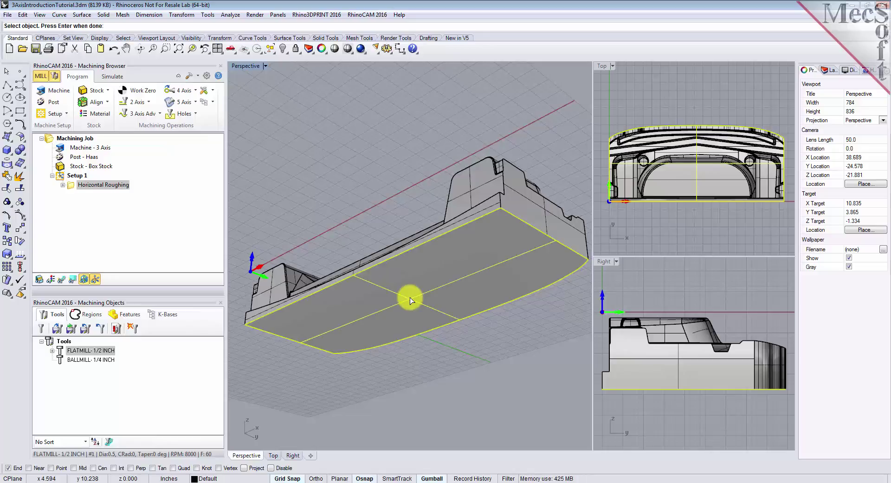
right_drag(424, 290, 420, 357)
key(Return)
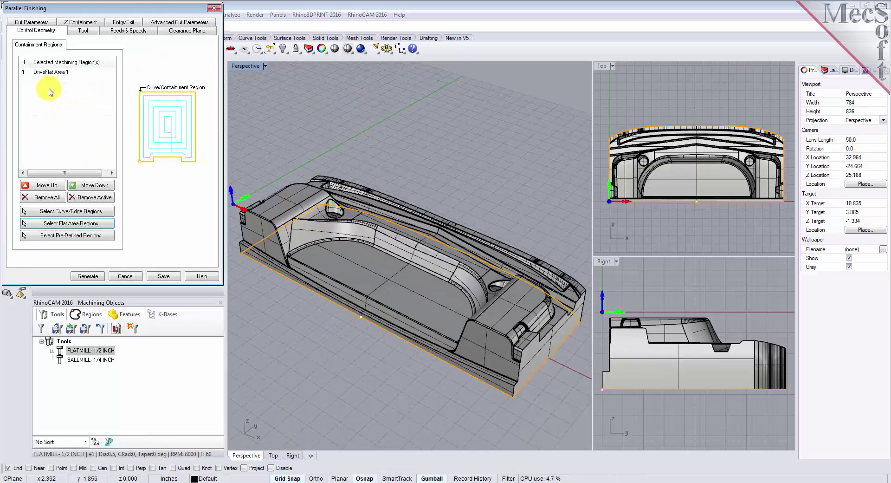
click(50, 72)
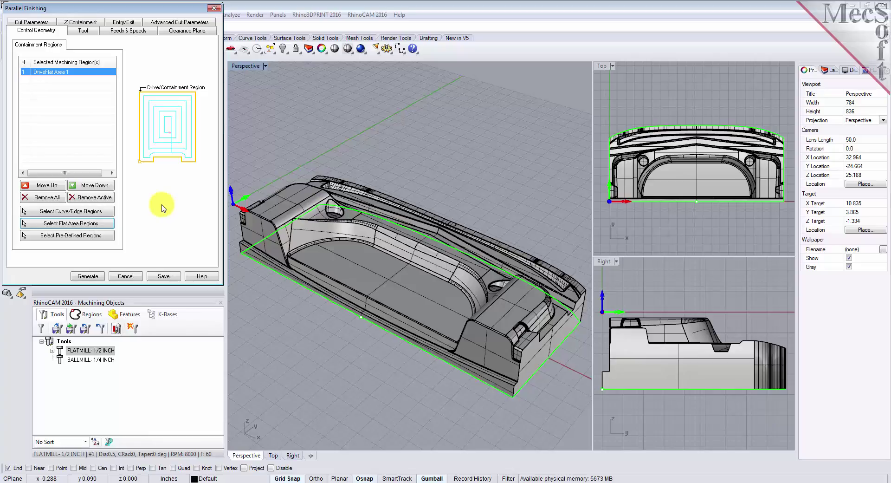
Generate the Parallel Finishing toolpath using BALLMILL-1/4 INCH with a stepover of 15% of the tool diameter
click(87, 32)
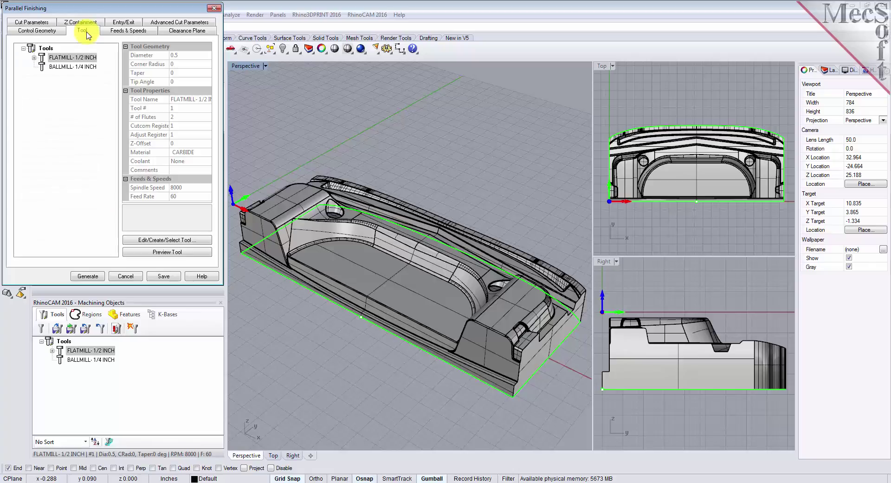
click(44, 69)
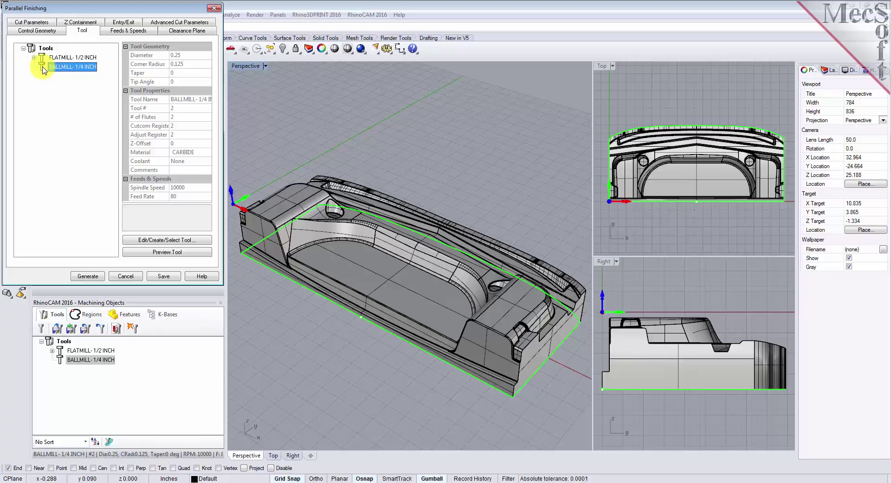
click(37, 23)
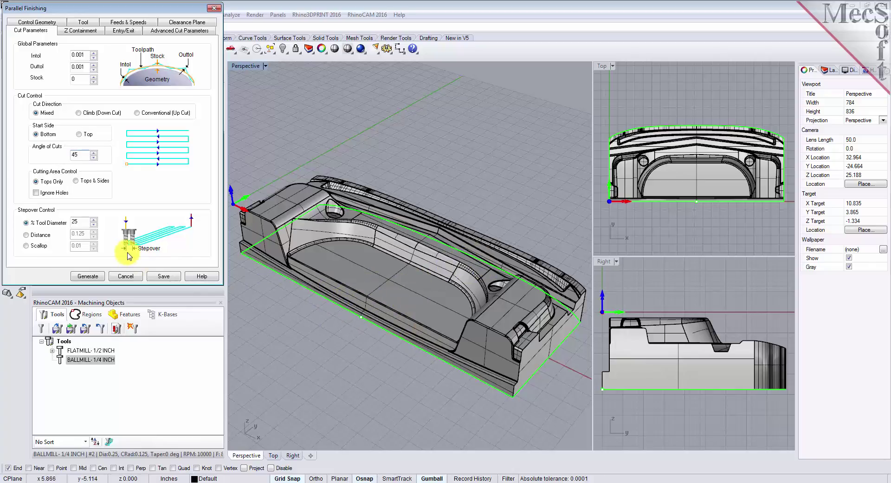
double_click(77, 223)
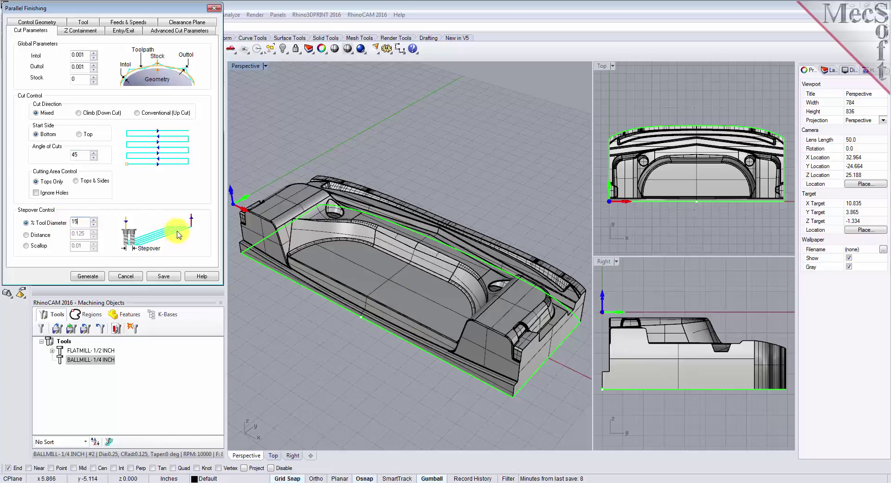
click(91, 278)
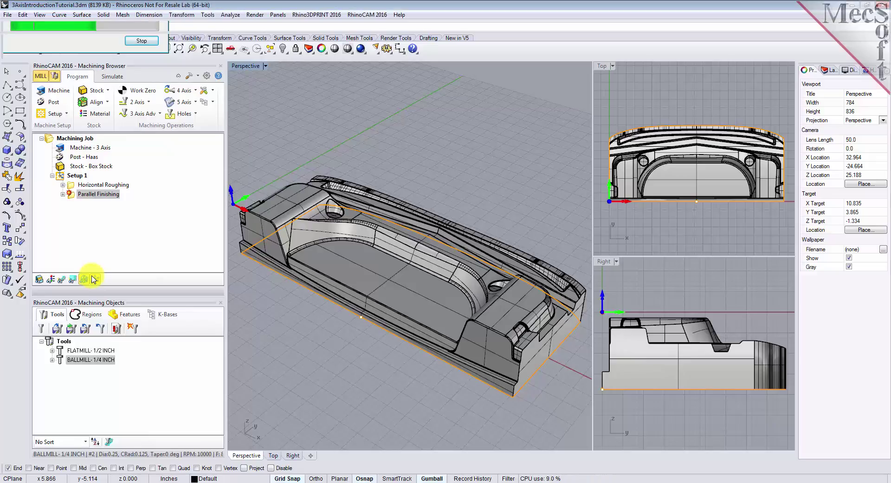
Display the Parallel Finishing toolpath and examine it on the part, up close and from several sides
click(62, 281)
right_drag(417, 271, 440, 305)
scroll(440, 305, up, 5)
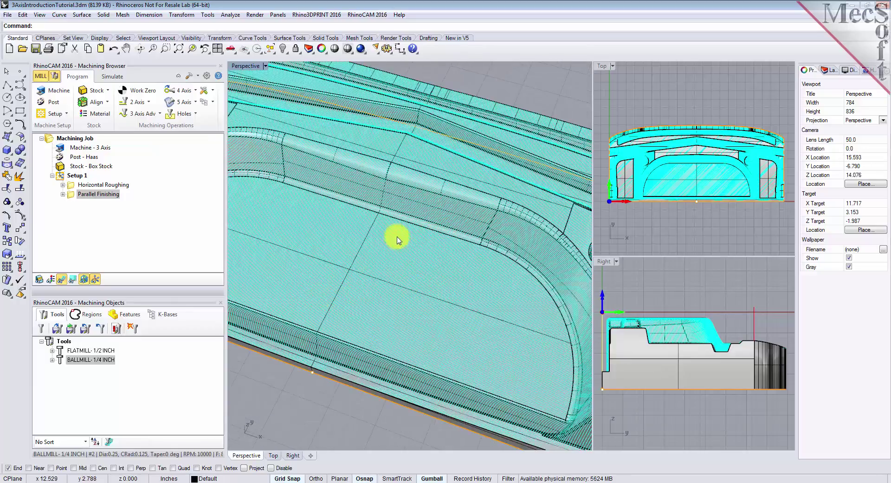
scroll(394, 260, down, 5)
right_drag(390, 259, 318, 245)
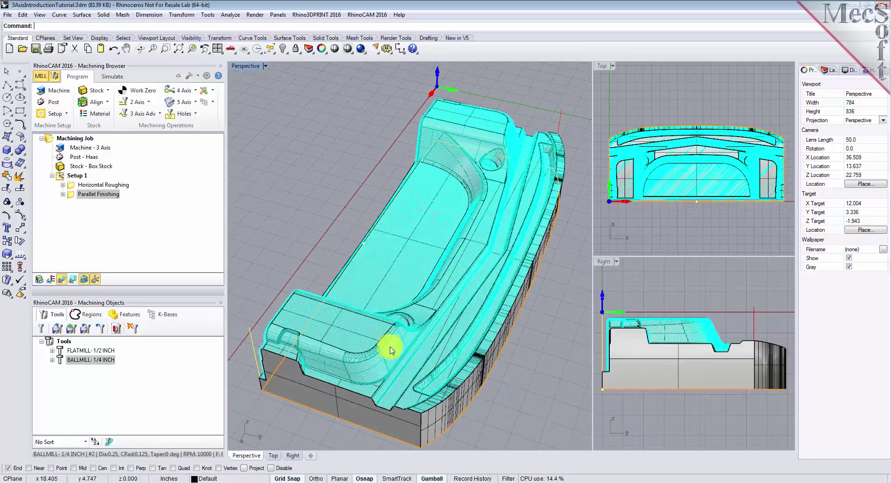
right_drag(334, 373, 353, 272)
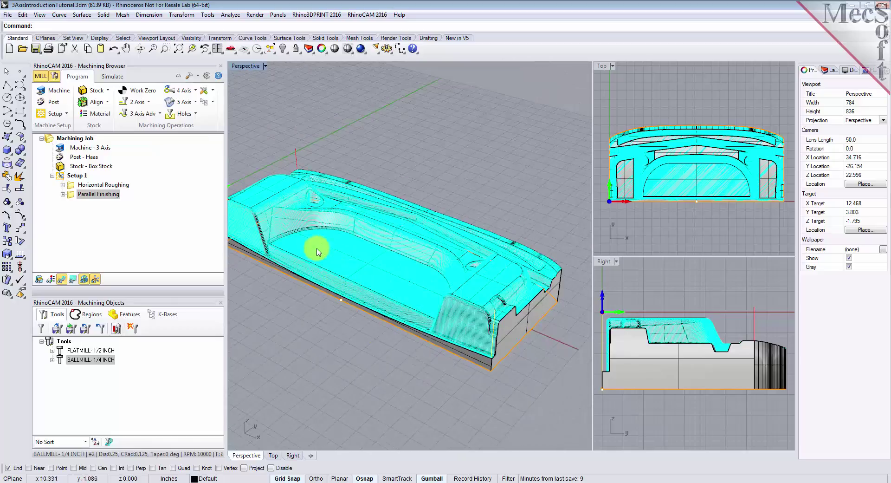
click(126, 49)
drag(284, 183, 307, 190)
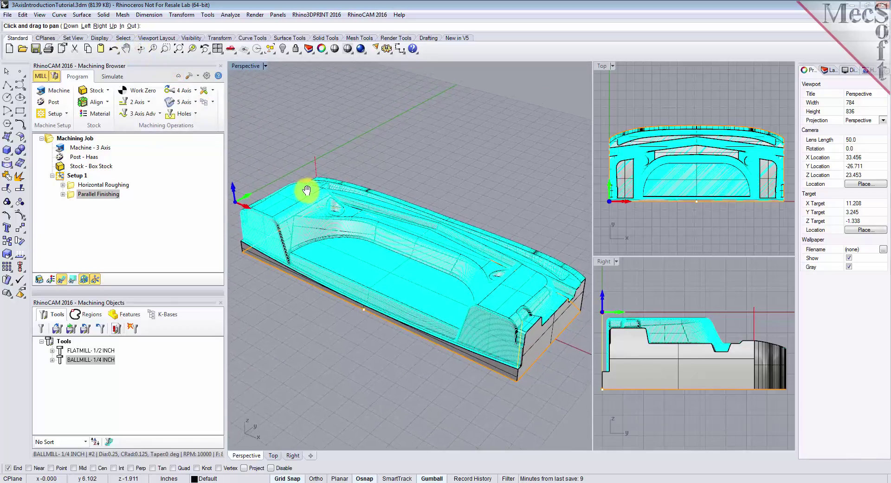
Simulate the Parallel Finishing toolpath on the roughed stock and run the simulation through to its end
click(112, 78)
click(116, 104)
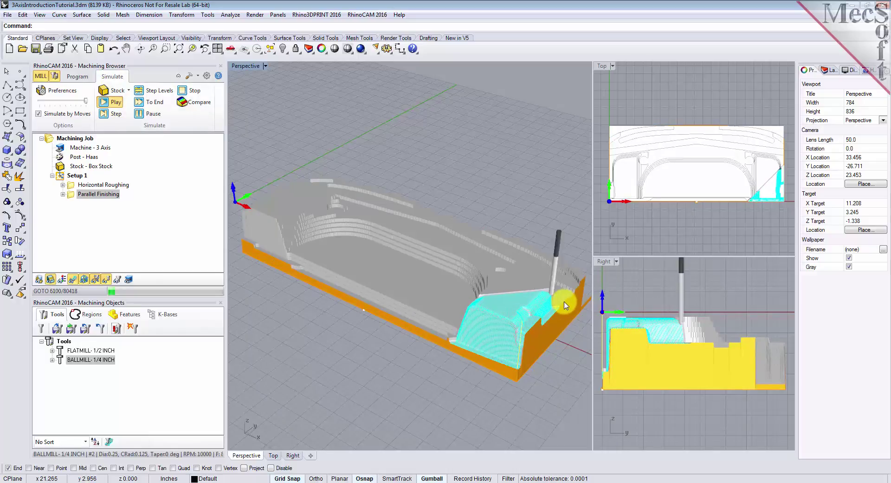
click(157, 103)
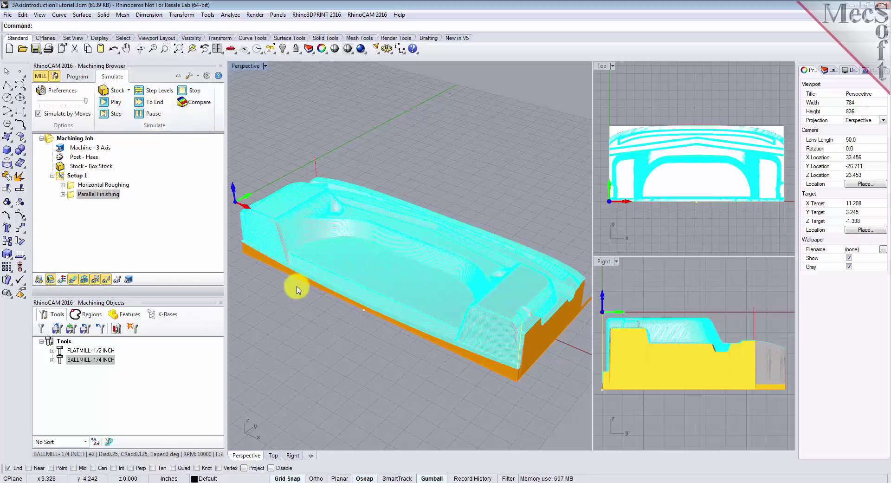
Hide the finishing toolpath and inspect the simulated stock, especially the two small pockets
click(72, 279)
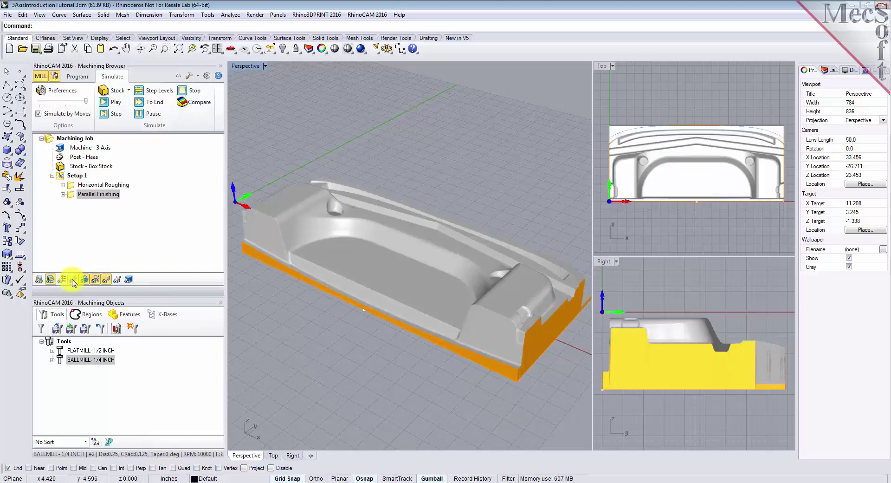
right_drag(395, 277, 461, 268)
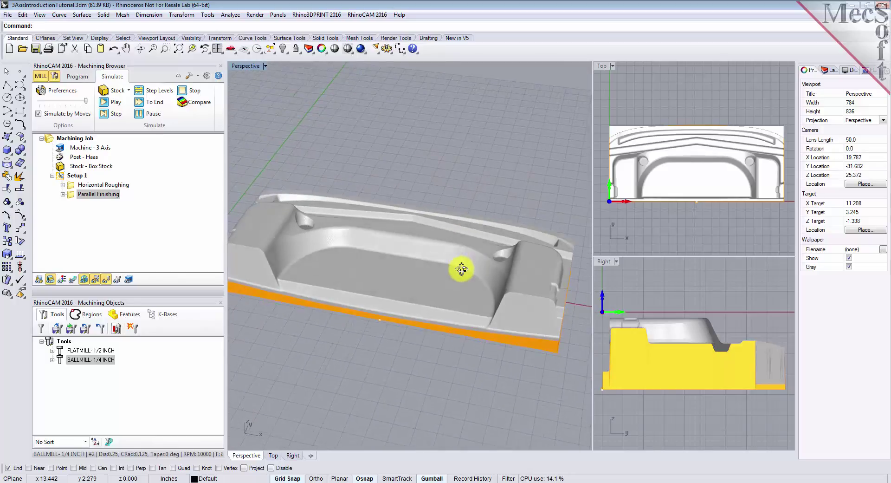
scroll(357, 225, up, 4)
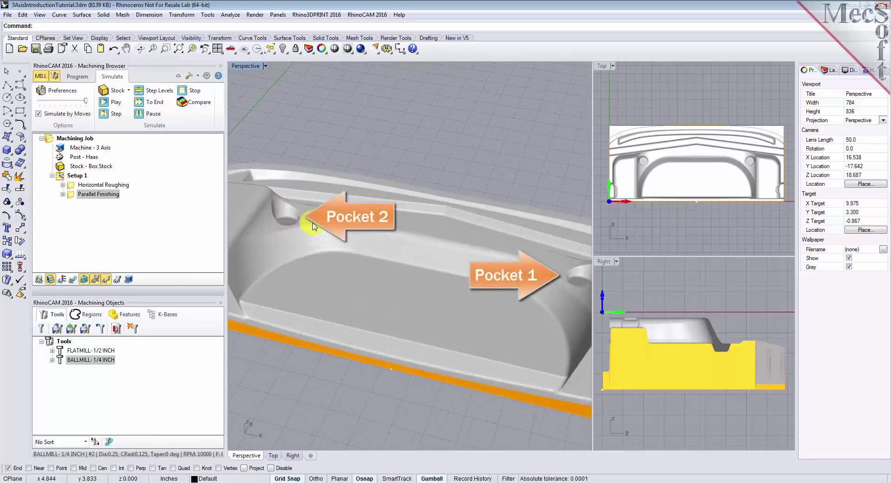
right_drag(399, 305, 376, 246)
scroll(374, 292, down, 3)
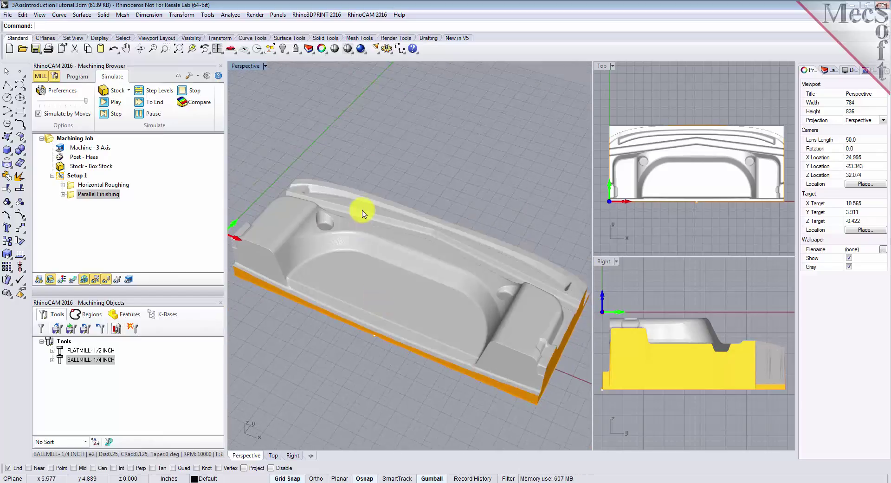
Start a Radial Machining operation and select the upper rim edges of the small pocket nearest the part origin as curve/edge regions
click(74, 78)
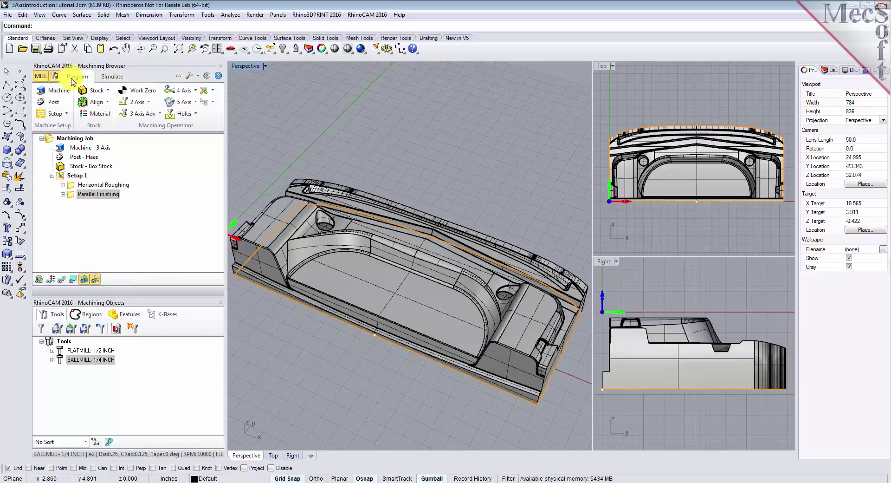
click(160, 115)
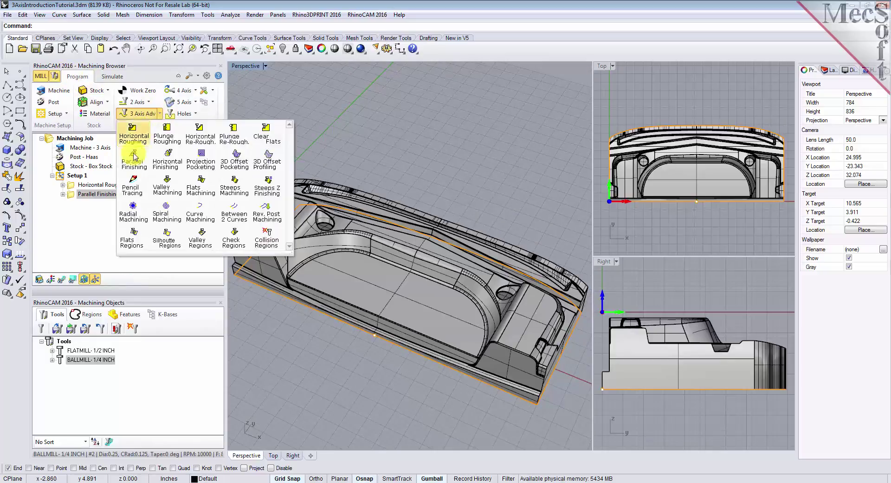
click(133, 217)
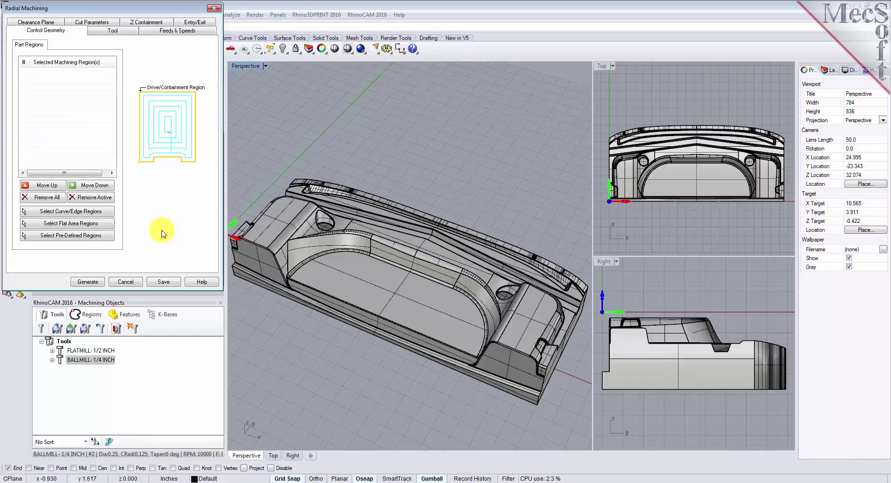
click(106, 216)
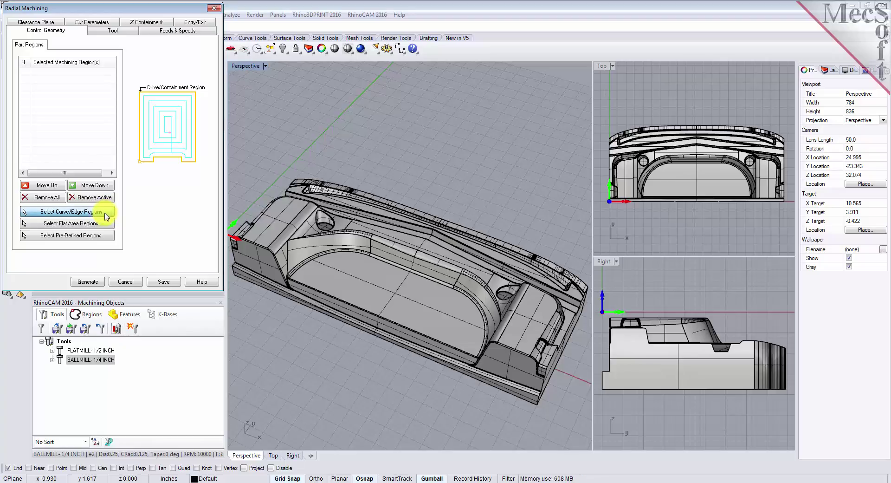
scroll(303, 239, up, 6)
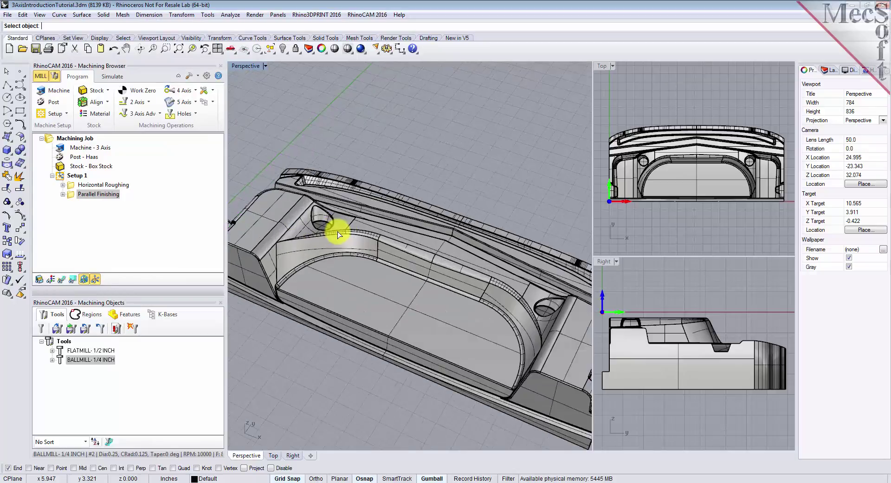
scroll(315, 214, up, 1)
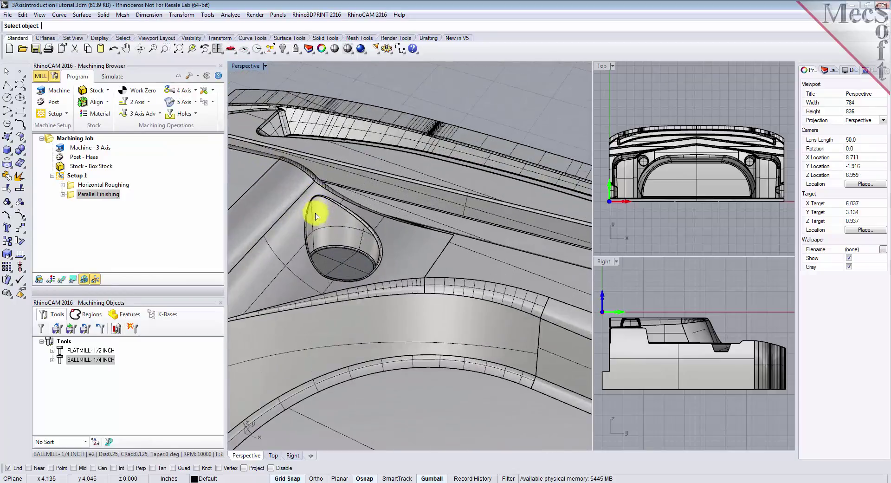
scroll(299, 216, up, 3)
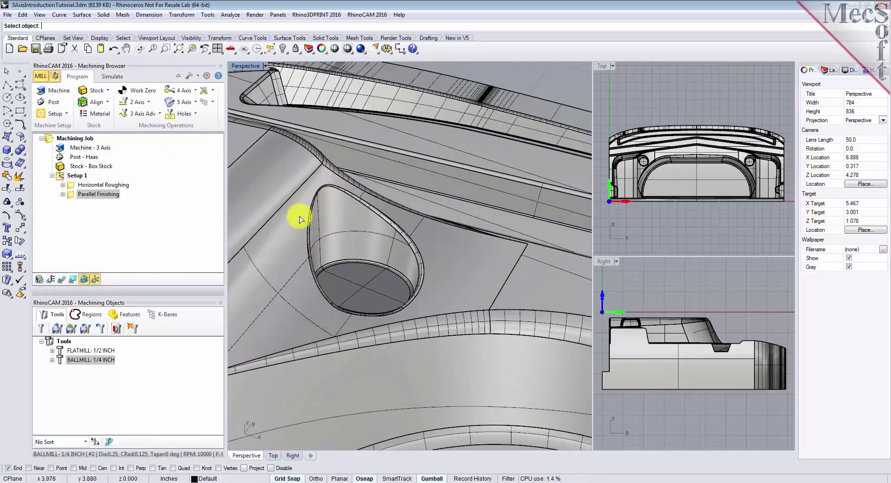
scroll(309, 197, up, 2)
click(311, 210)
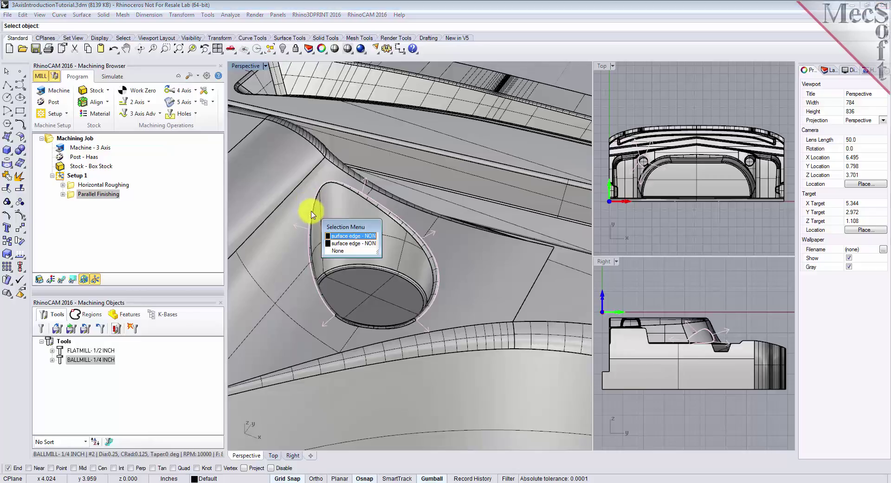
click(342, 236)
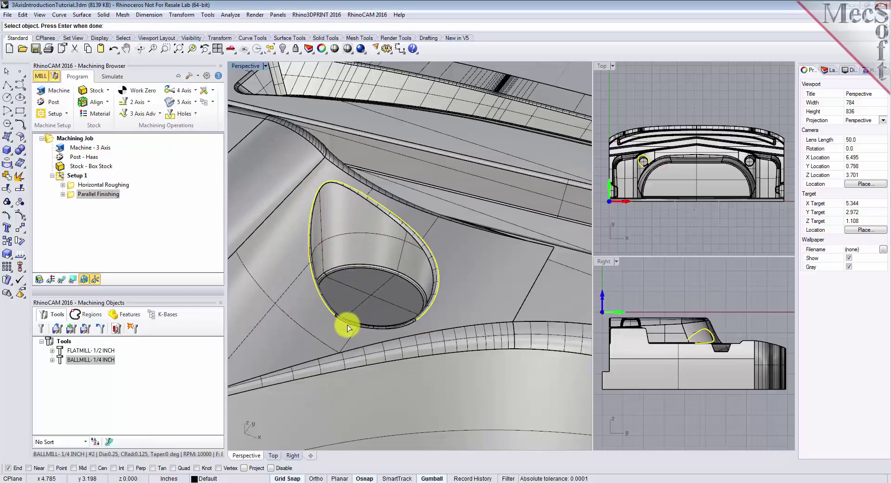
click(347, 325)
click(371, 350)
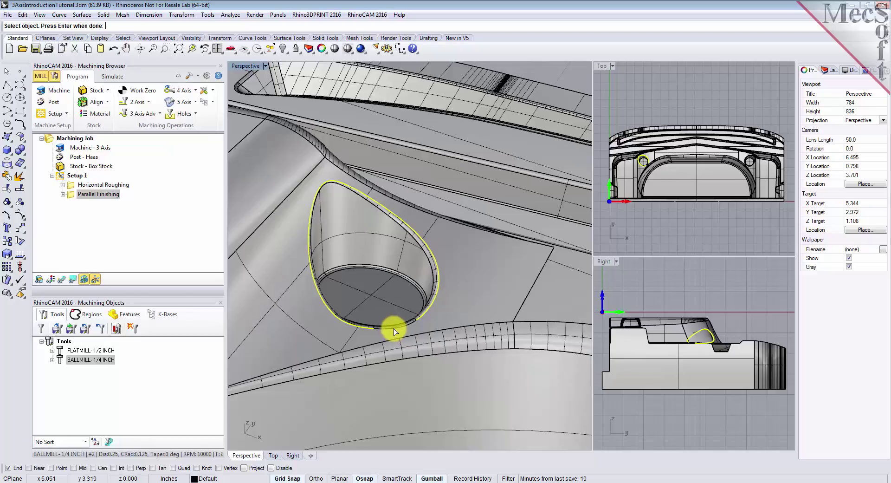
Add the upper rim edges of the second small pocket, at the far end of the part, to the region selection
scroll(293, 275, down, 15)
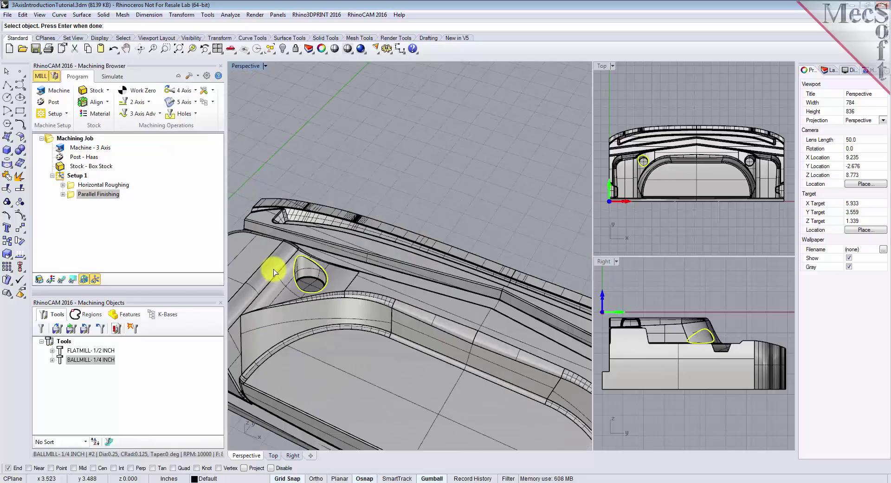
scroll(417, 320, up, 6)
scroll(428, 325, up, 10)
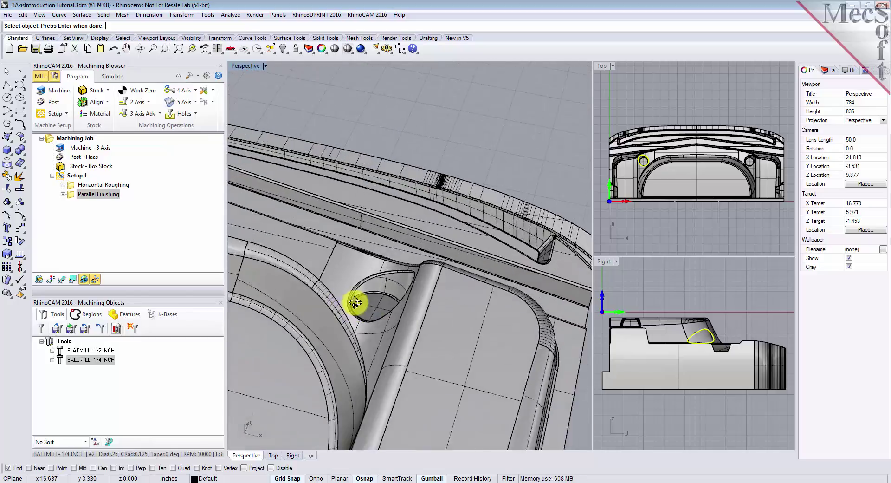
scroll(416, 317, up, 2)
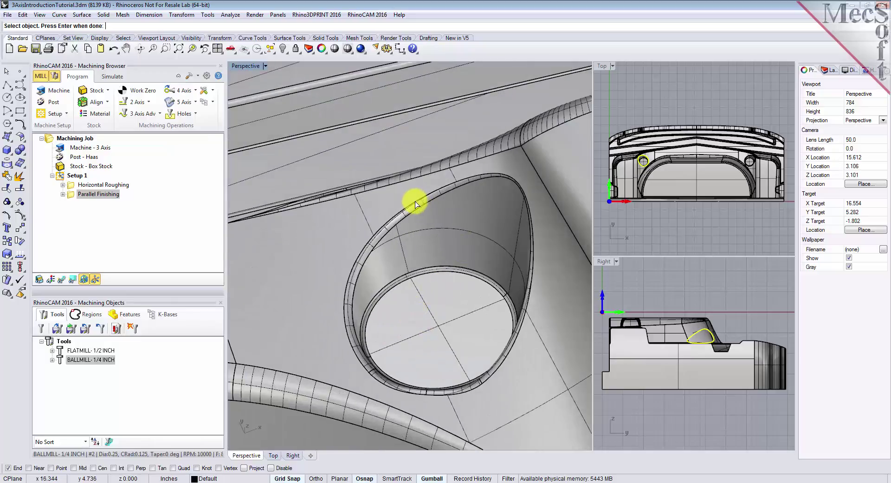
click(415, 201)
click(441, 223)
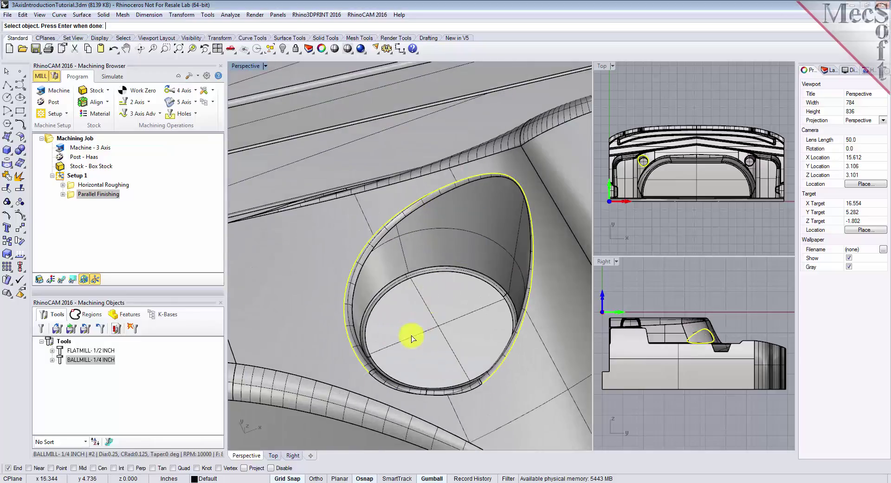
click(382, 387)
click(442, 398)
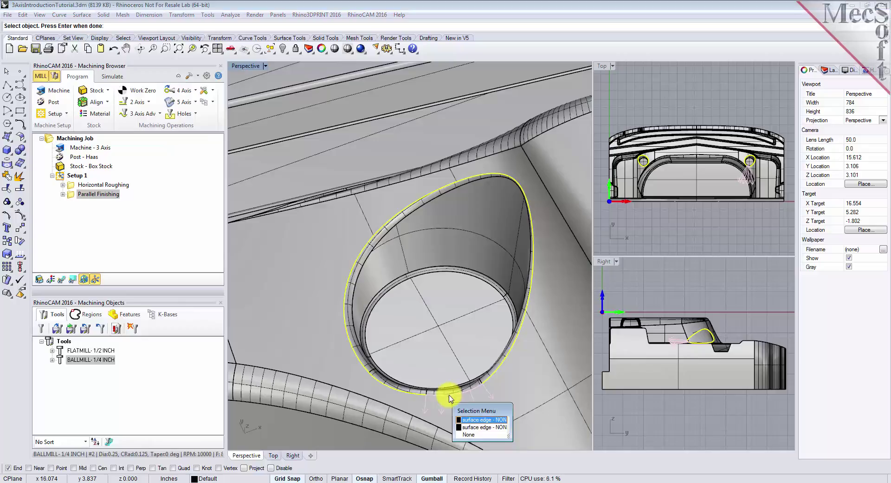
click(469, 419)
Check that the rims of both small pockets are selected and accept them as the machining regions
scroll(425, 327, down, 2)
scroll(424, 327, down, 10)
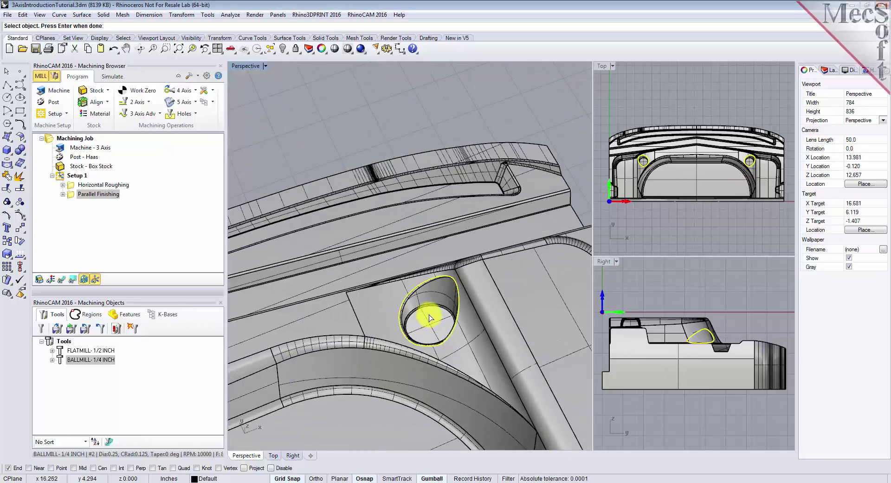
right_drag(432, 307, 362, 259)
click(126, 48)
drag(308, 219, 455, 232)
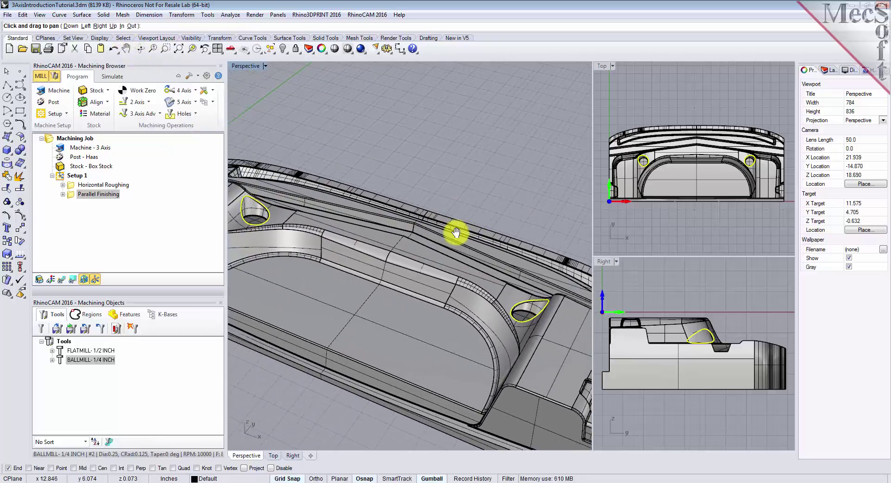
key(Return)
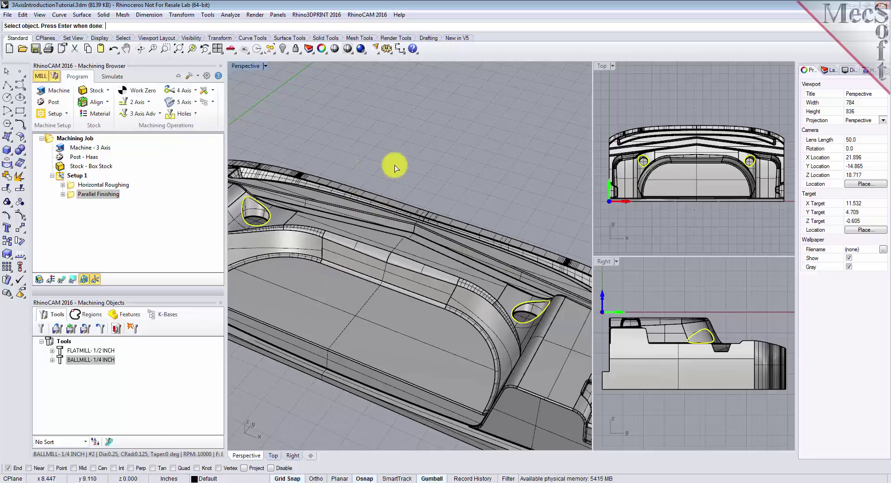
key(Return)
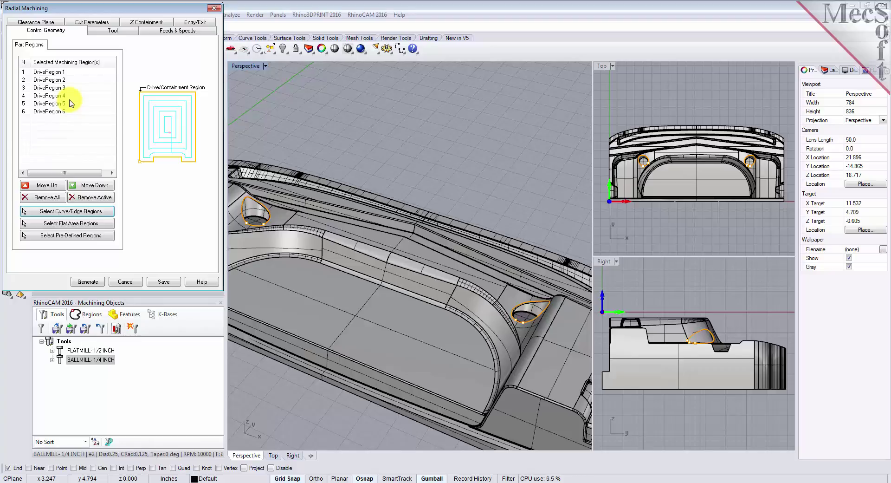
Generate the Radial Machining toolpath using BALLMILL-1/4 INCH, with the stepover controlled as a percentage of the tool diameter
click(113, 30)
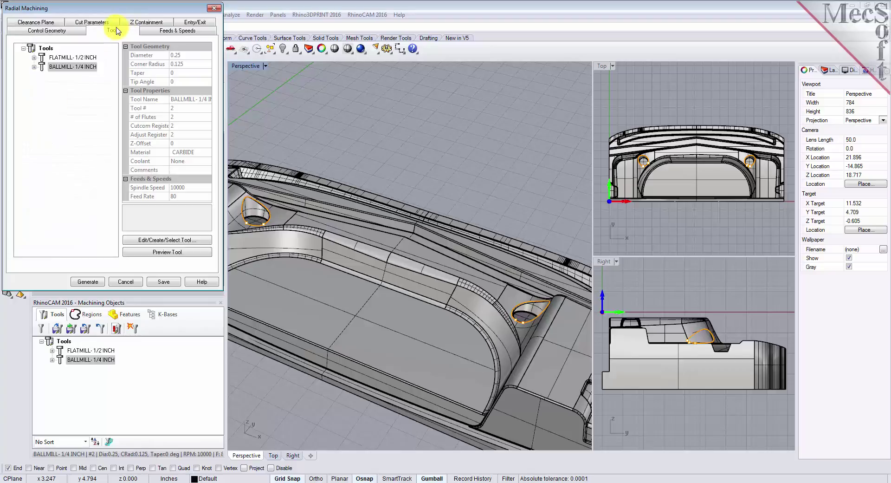
click(43, 69)
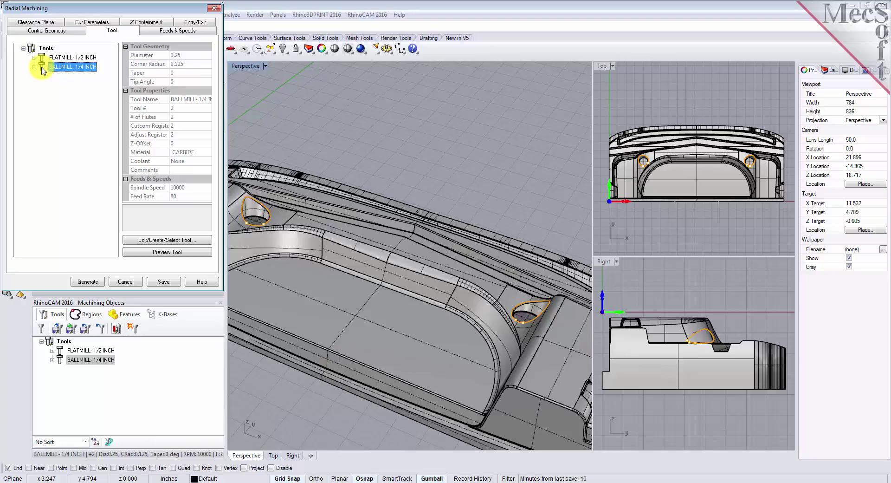
click(76, 23)
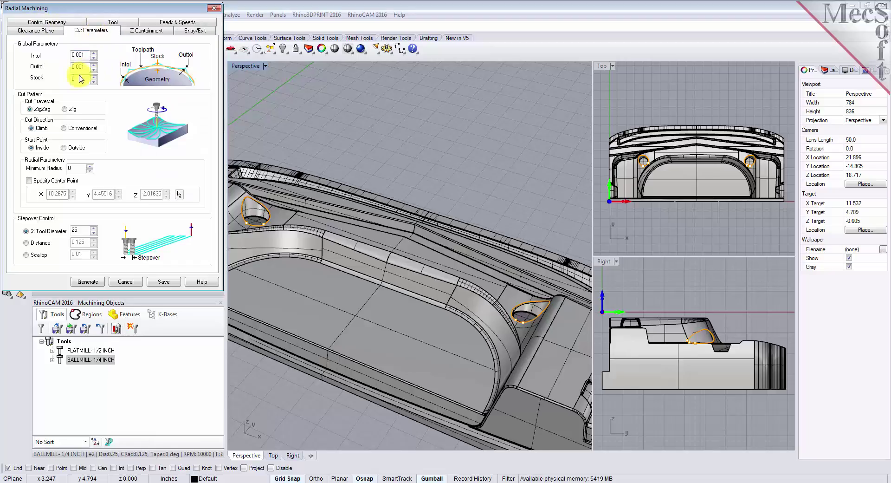
double_click(78, 230)
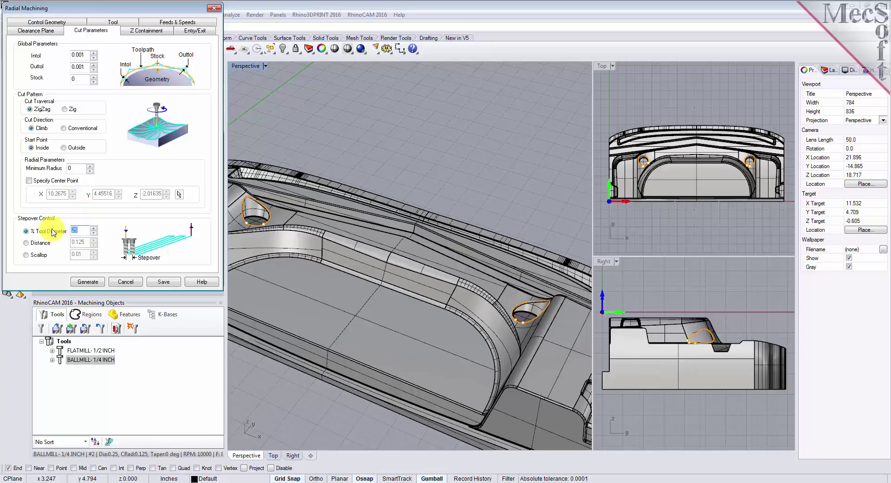
click(88, 281)
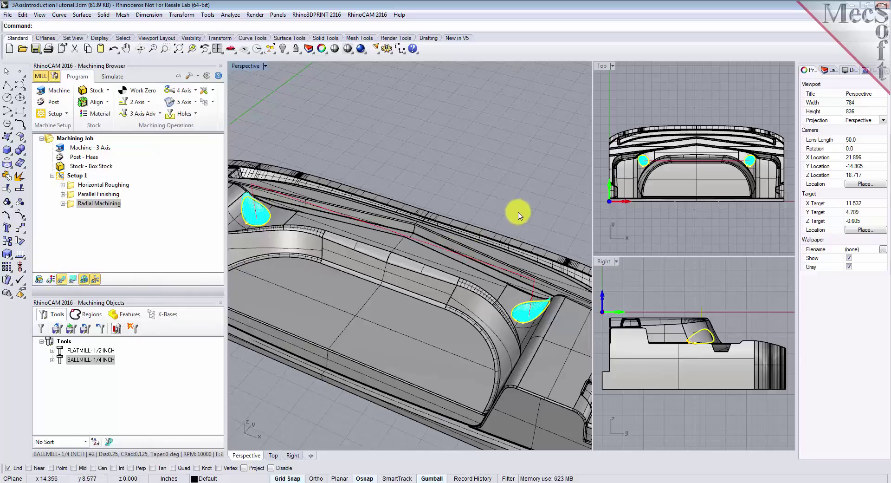
Examine the radial toolpath in the small pockets up close and on the whole part
scroll(517, 213, down, 3)
scroll(351, 213, up, 5)
scroll(352, 213, up, 5)
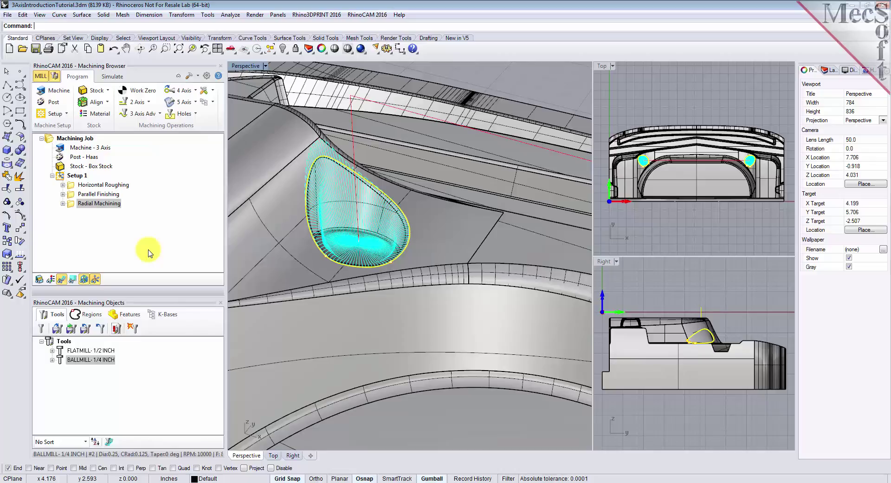
scroll(397, 216, down, 5)
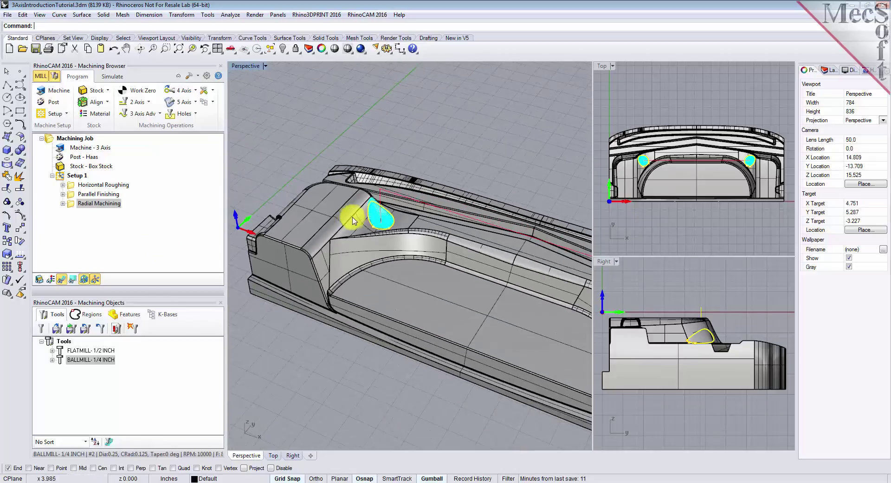
scroll(352, 220, down, 3)
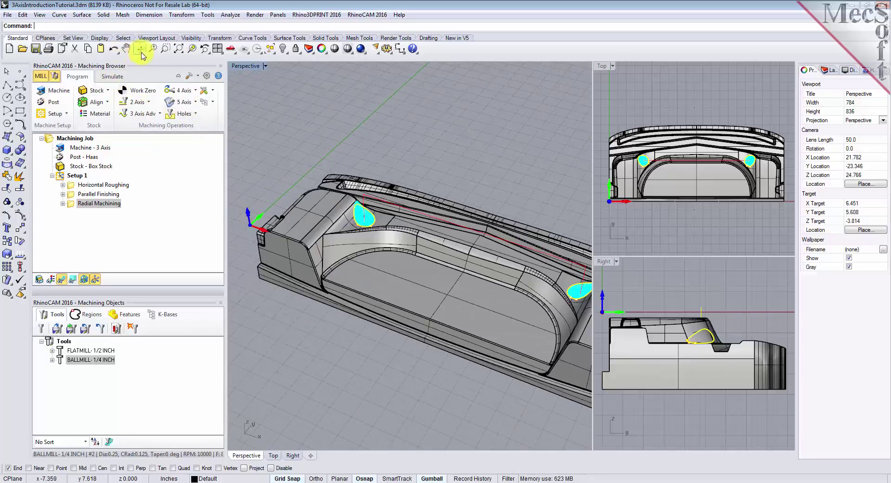
click(178, 48)
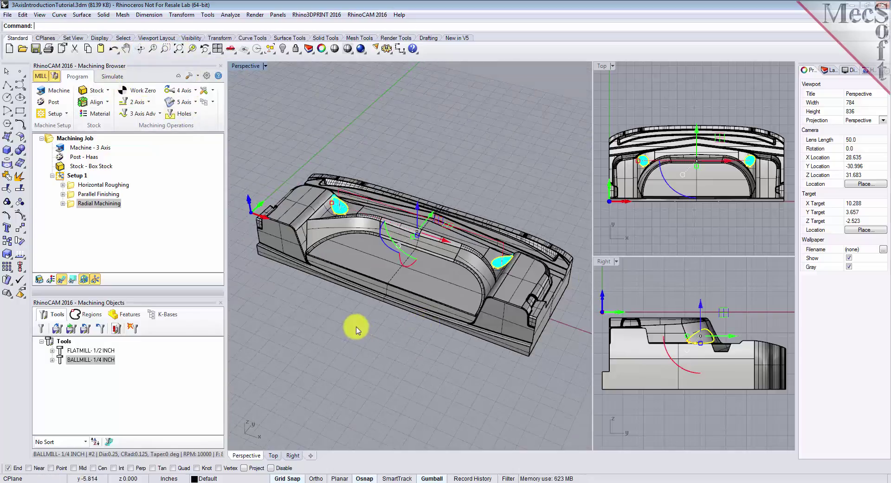
Post Setup 1 with the Haas post to 3AxisIntroductionTutorial_Setup 1.nc, then review and close the resulting G-code
click(59, 175)
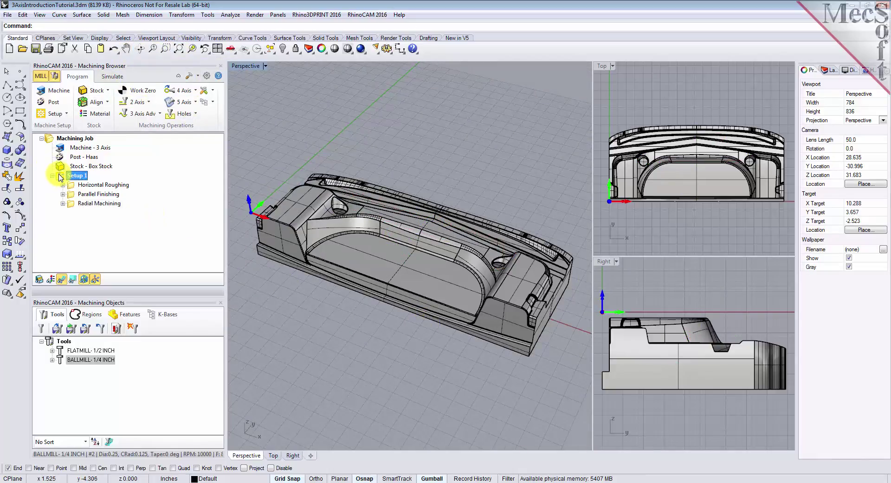
right_click(59, 177)
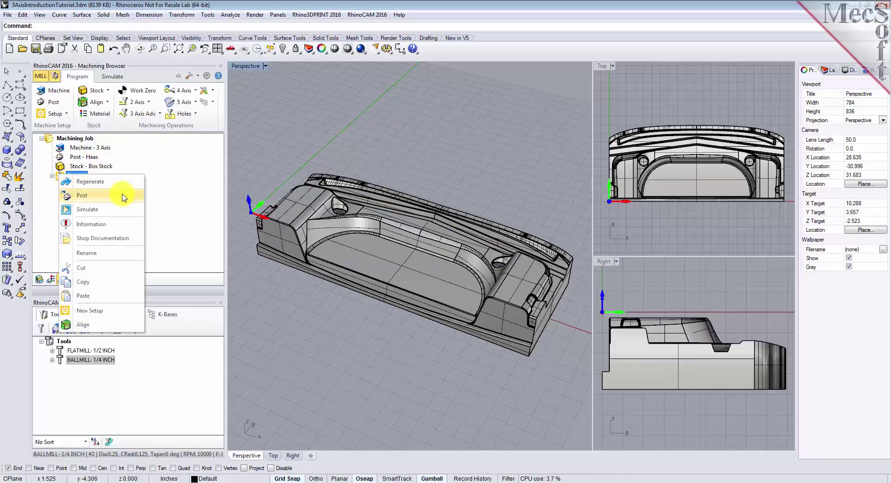
click(124, 195)
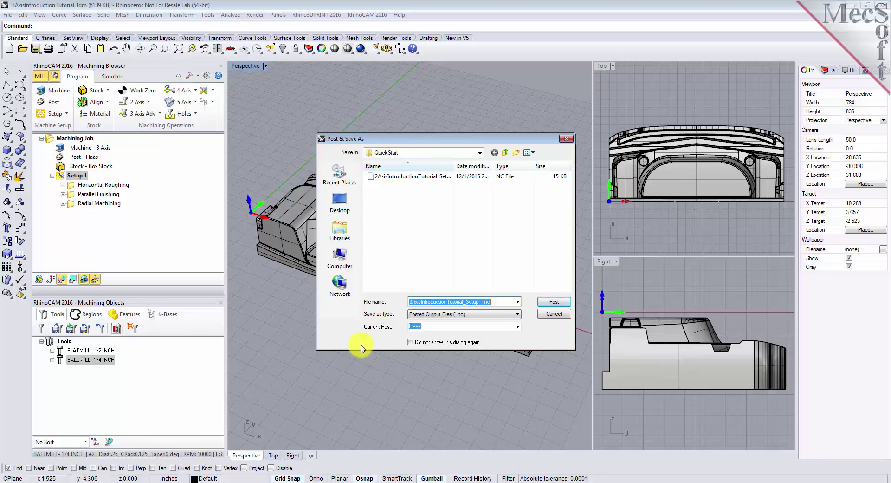
click(554, 301)
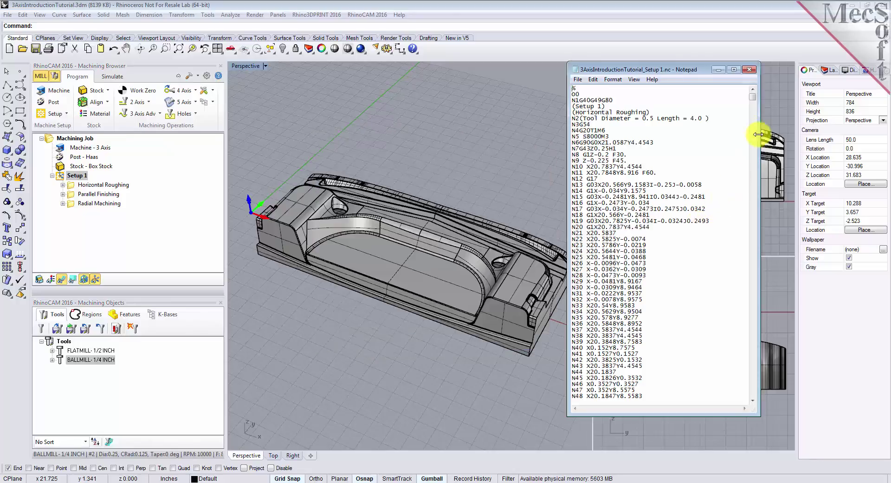
mouse_move(752, 97)
mouse_down()
mouse_move(752, 364)
mouse_move(753, 116)
mouse_move(742, 89)
mouse_up()
click(749, 69)
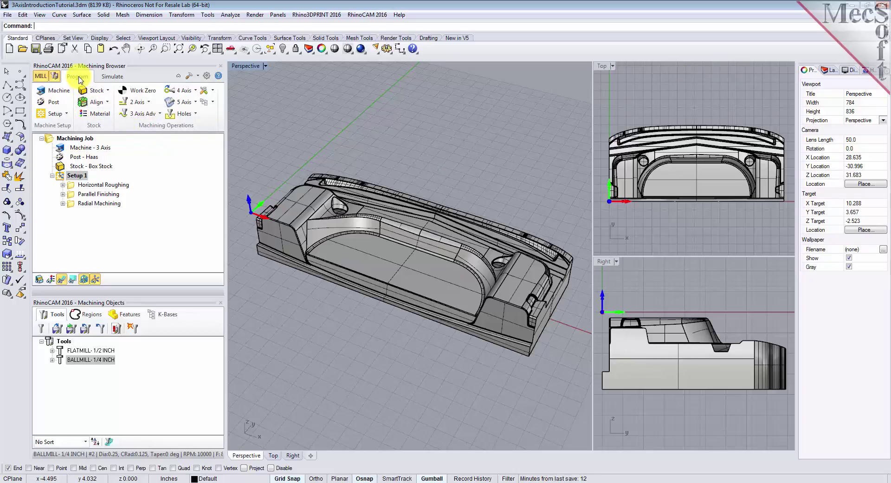
Open the machining operations information for Setup 1 to review the machine time of each operation
click(61, 177)
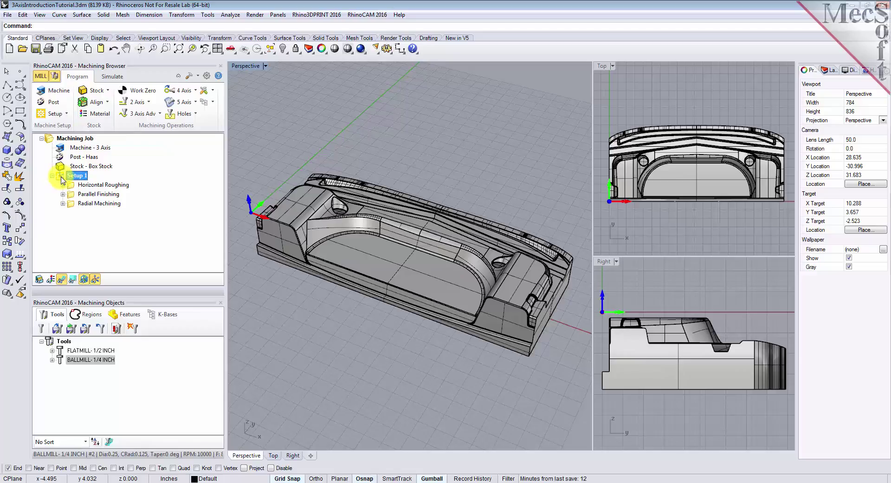
right_click(61, 176)
click(117, 232)
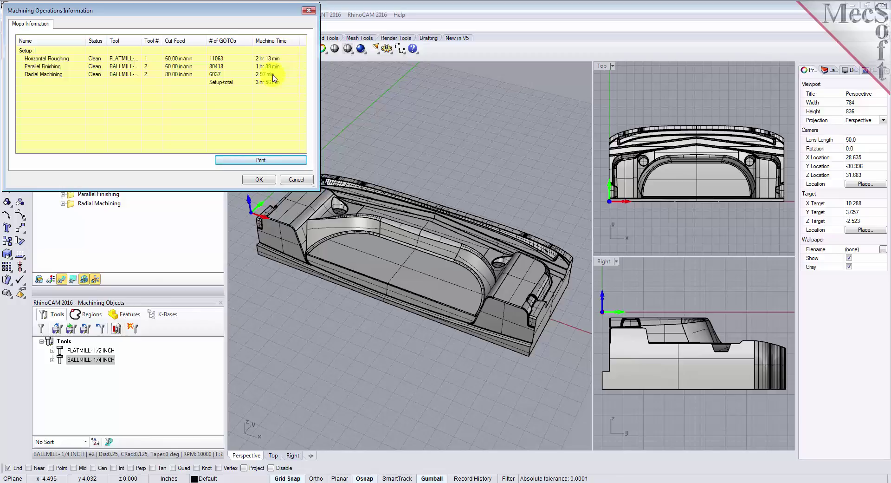
Finish reviewing the machining times of the Setup 1 operations and close the machining operations information
drag(121, 14, 324, 114)
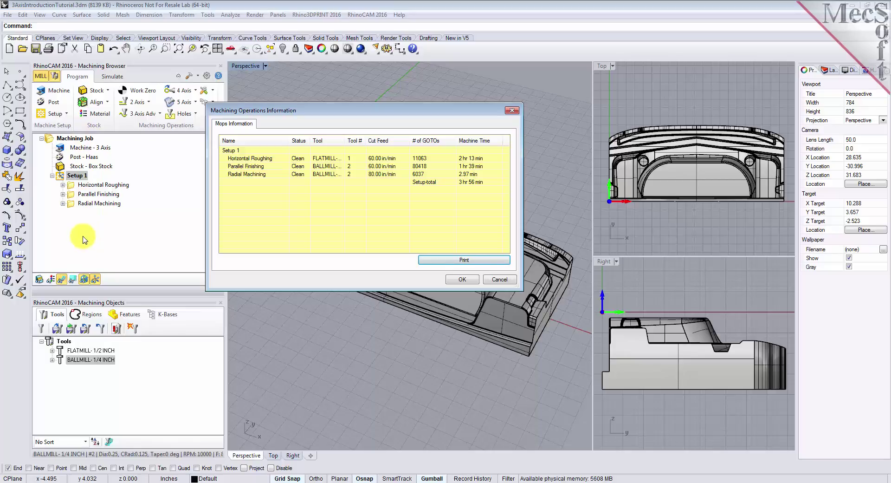
click(461, 280)
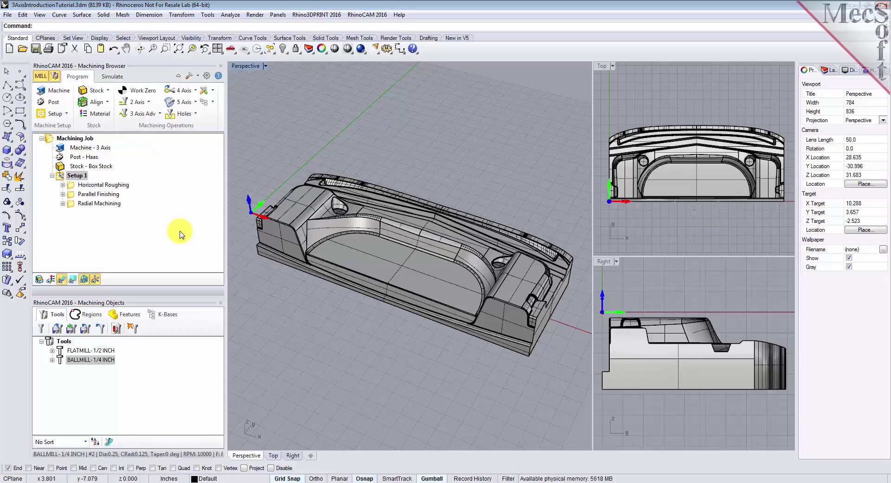
Generate shop documentation for Setup 1 with the Template2 output template, saved as 3AxisIntroductionTutorial.html in the QuickStart folder
click(63, 179)
right_click(63, 180)
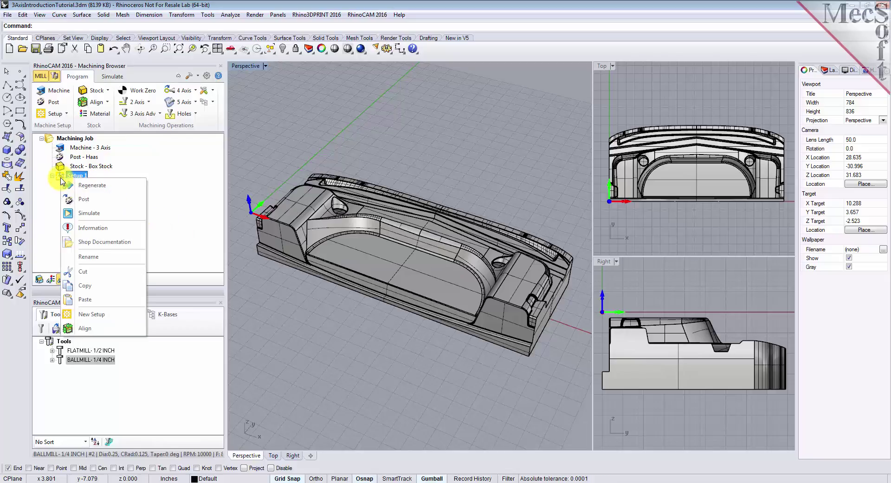
click(137, 245)
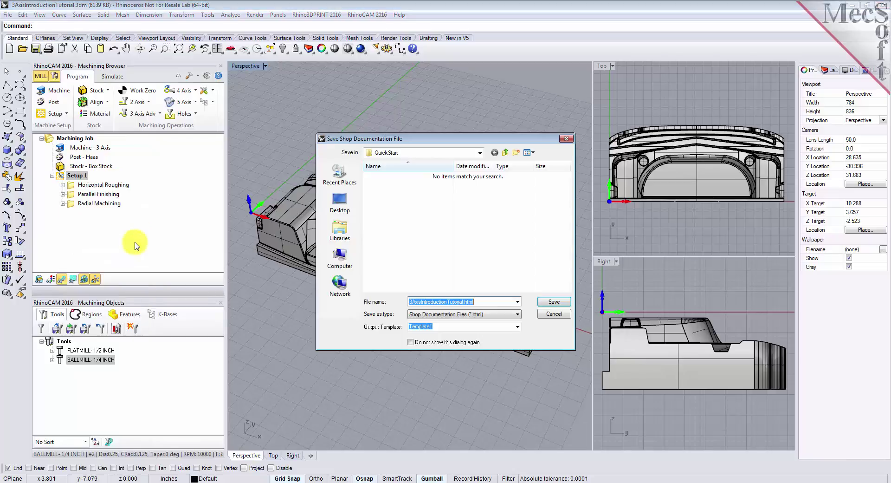
click(517, 327)
click(455, 341)
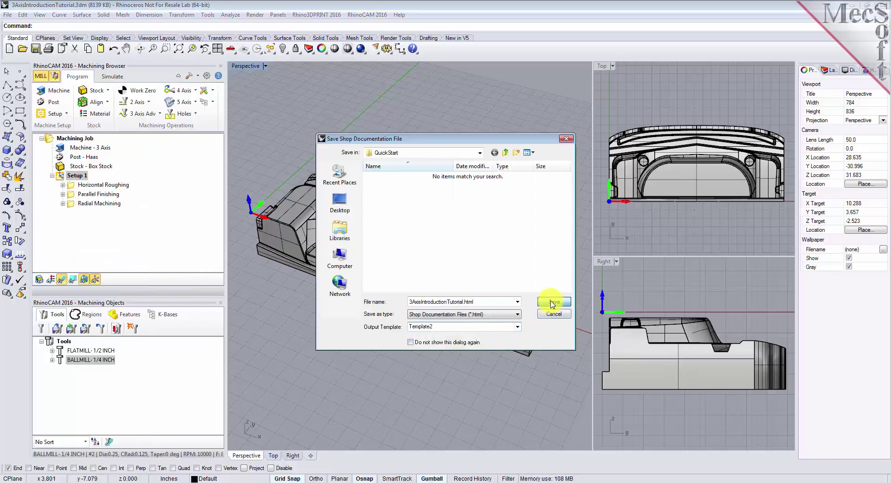
click(553, 302)
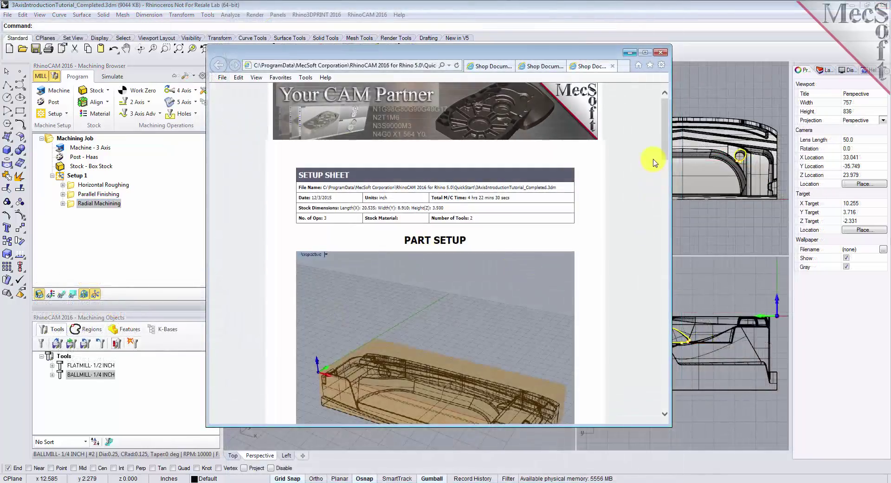
Review the shop documentation from the setup sheet and stock dimensions through the tool list and each machining operation, then return to its beginning
drag(663, 133, 665, 144)
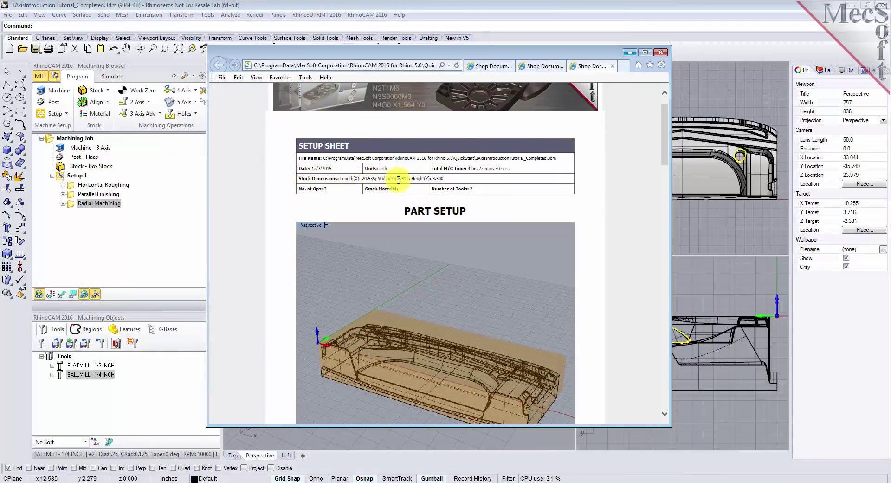
drag(457, 181, 320, 181)
click(365, 174)
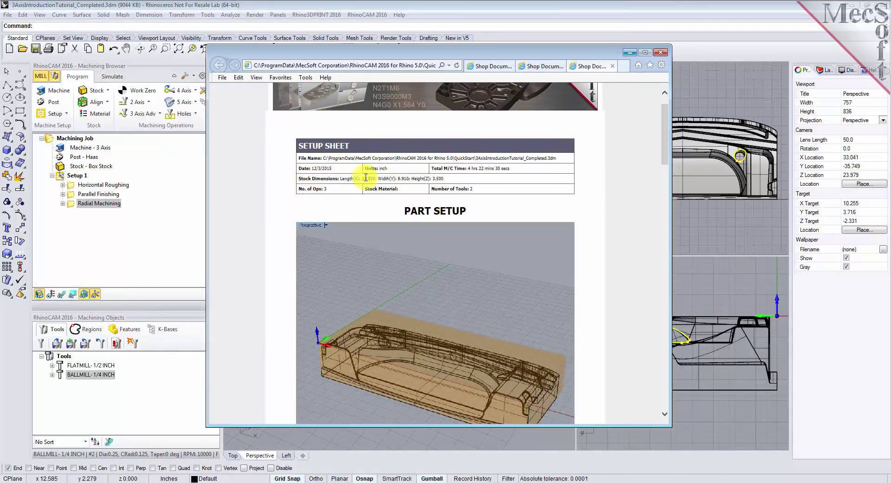
drag(664, 131, 667, 200)
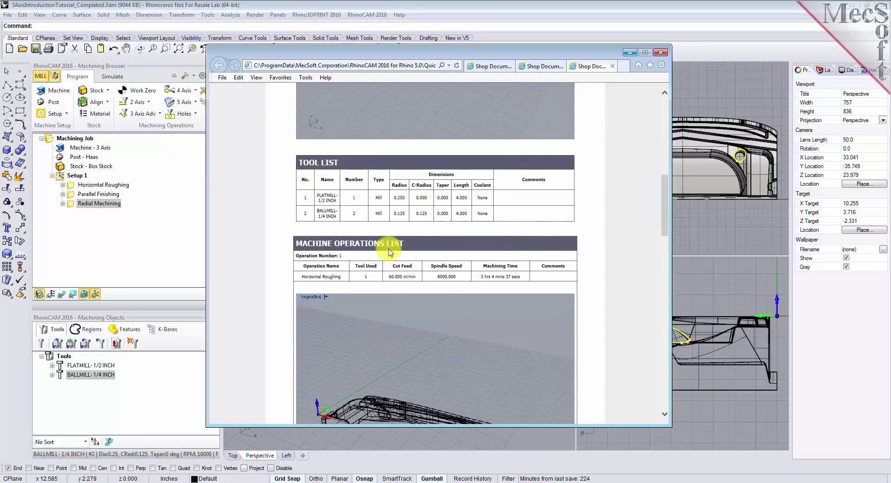
drag(664, 201, 654, 355)
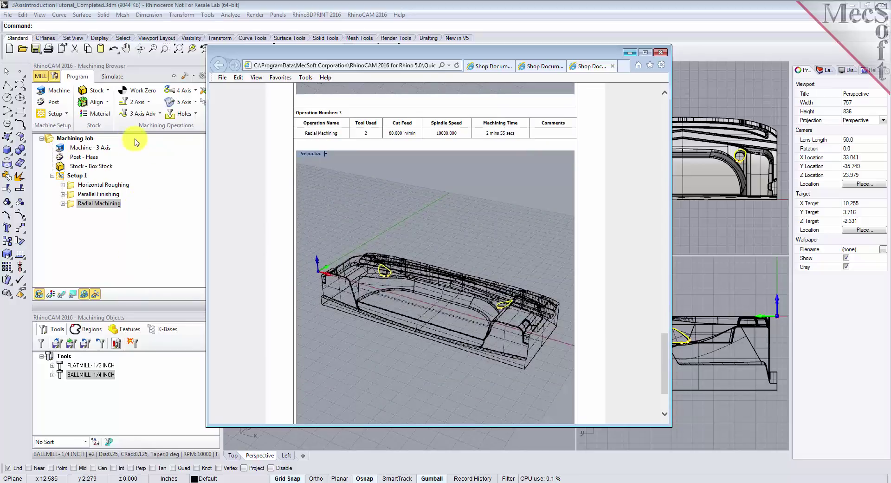
drag(664, 380, 668, 108)
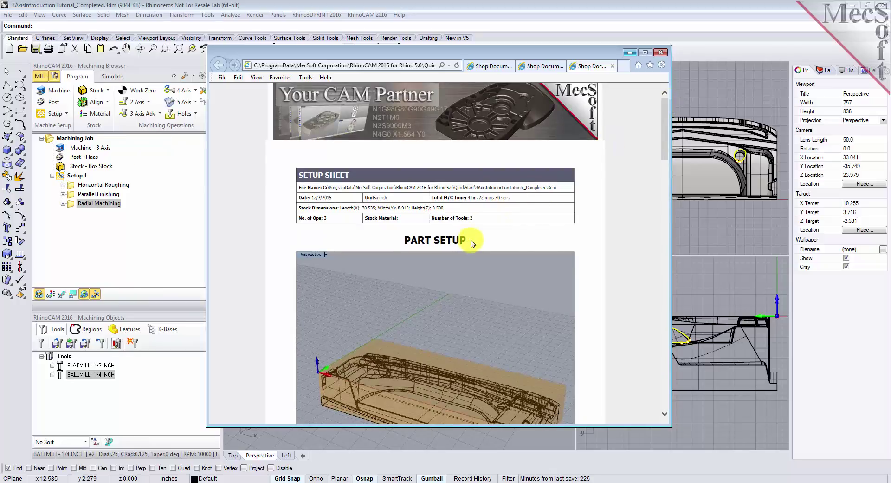